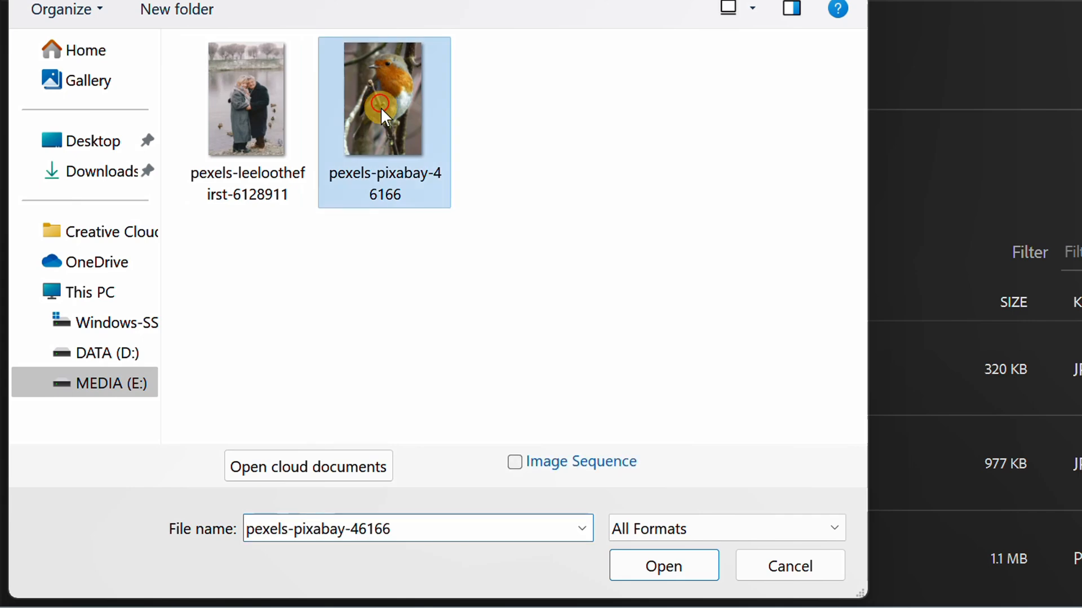
Open pexels-pixabay-46166 and add a dark green (#0f4405) Solid Color fill layer above the Background.
click(662, 565)
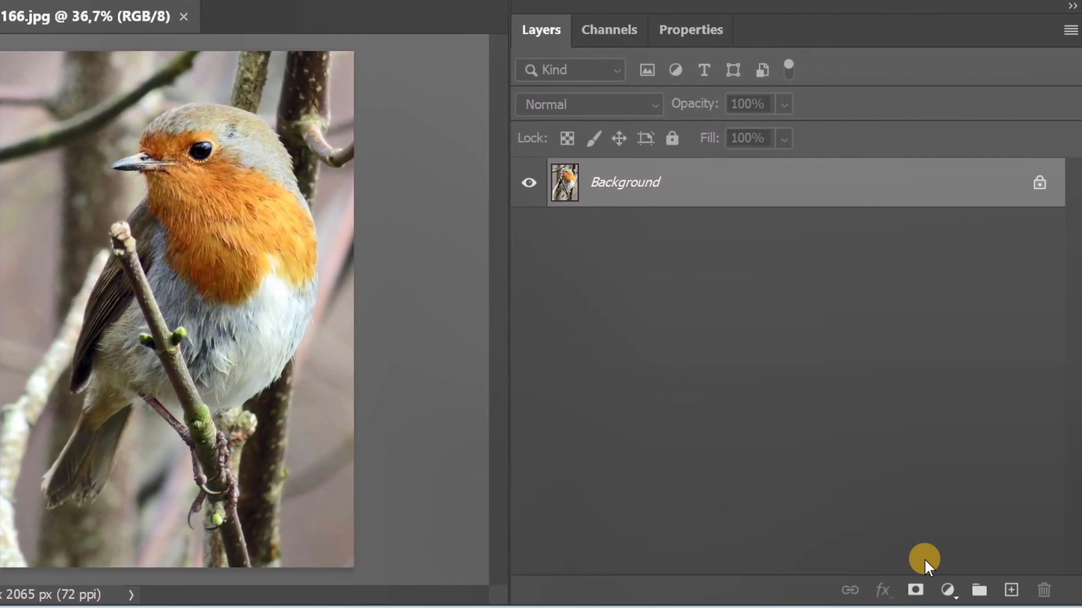
click(943, 595)
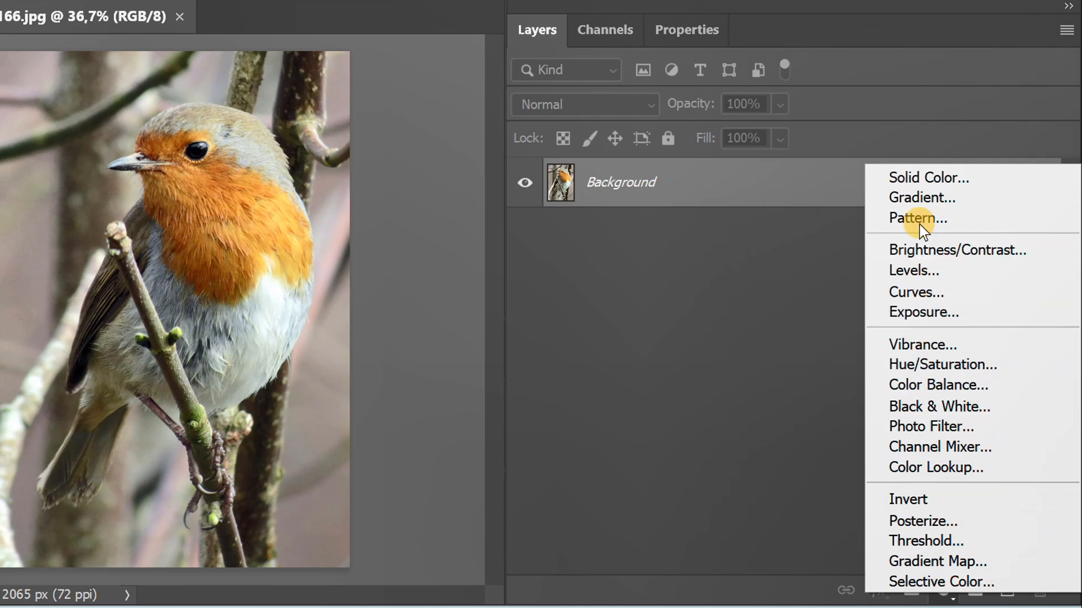
click(983, 176)
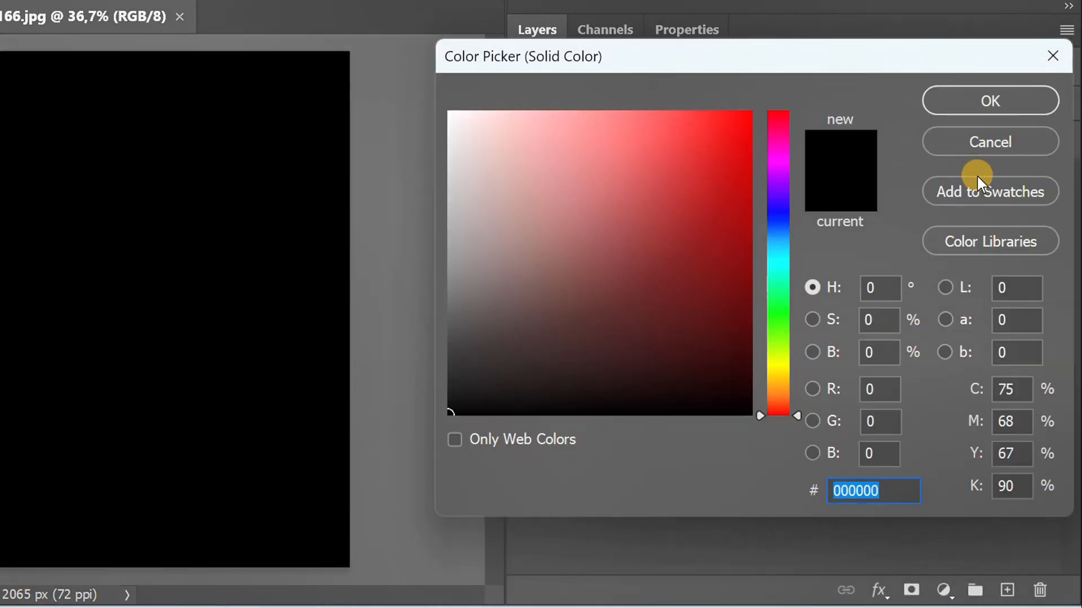
click(779, 323)
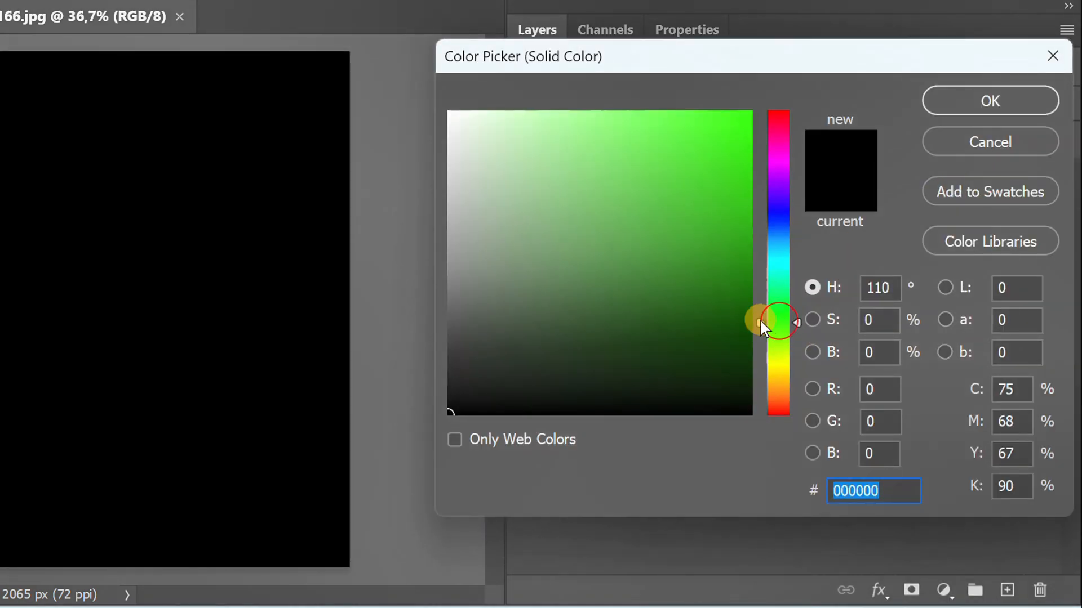
click(723, 326)
drag(724, 325, 731, 334)
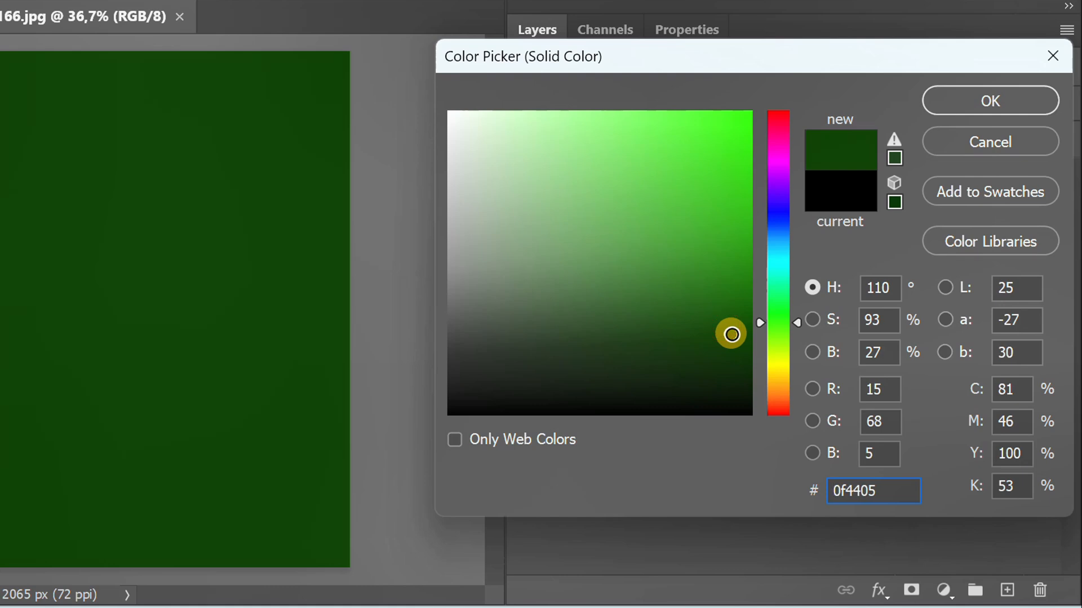
click(978, 100)
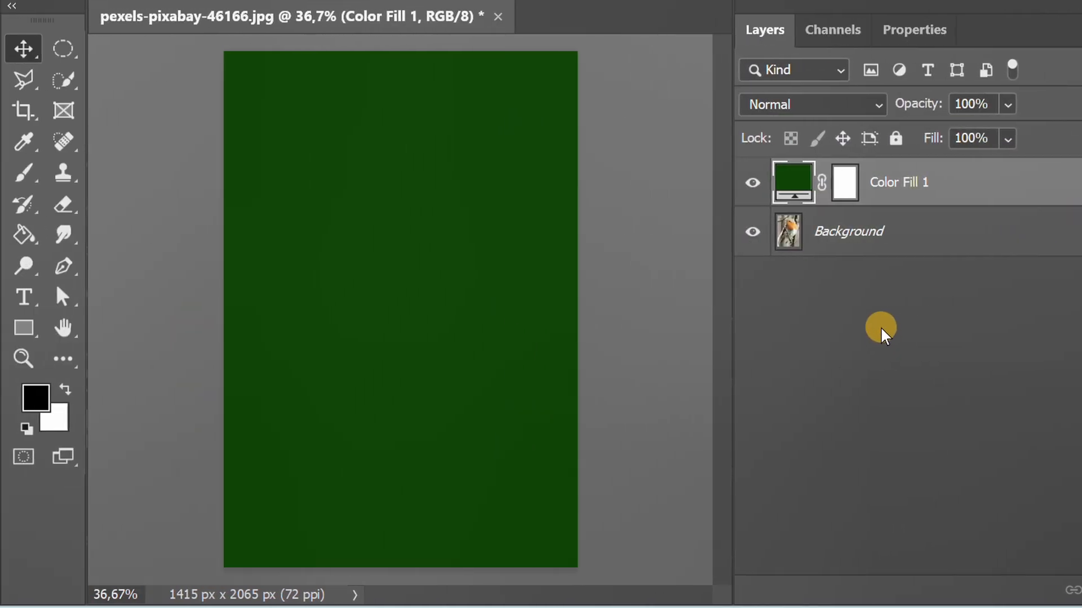
Set the green fill layer's blend mode to Soft Light and invert its layer mask to black.
click(849, 102)
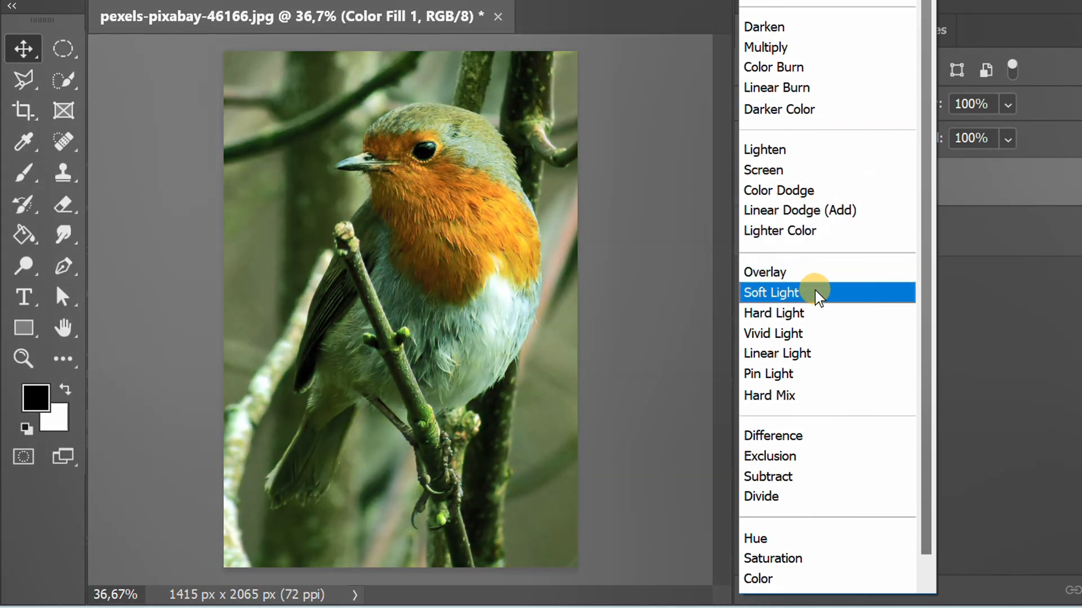
click(815, 290)
click(854, 191)
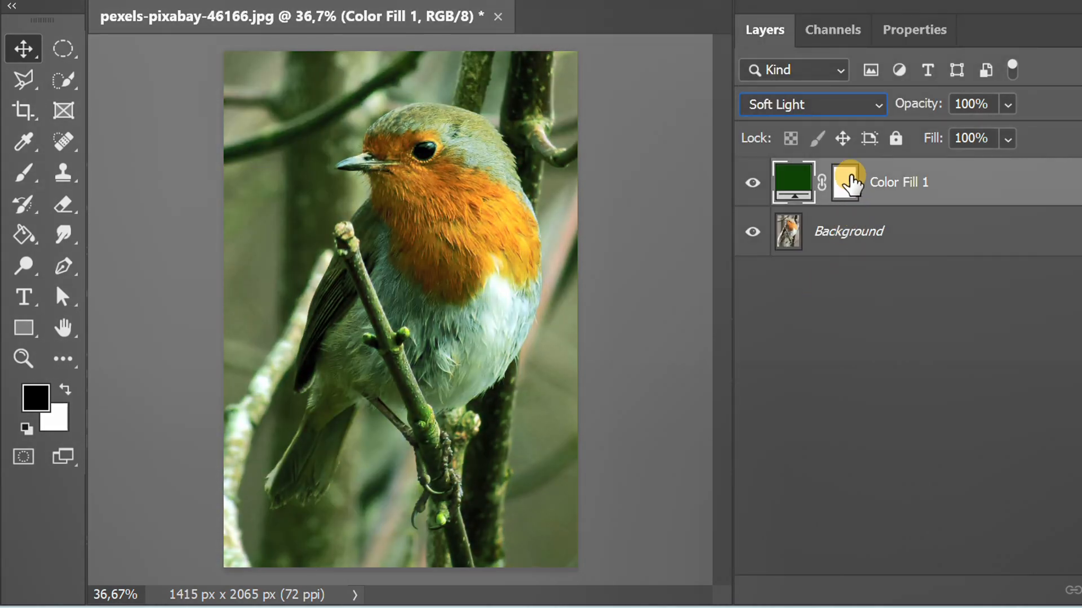
key(ctrl+i)
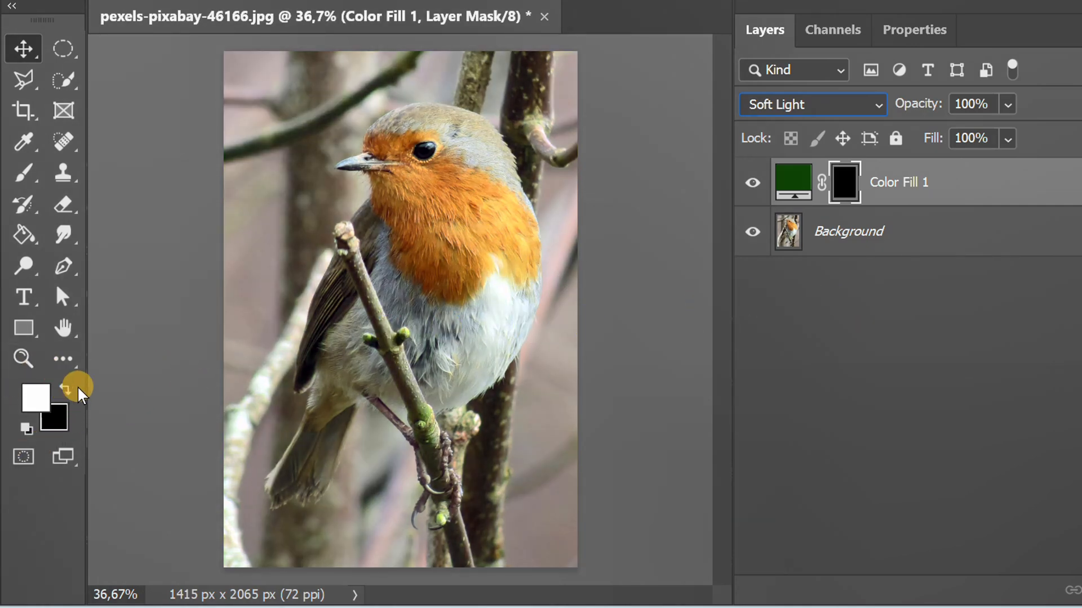
Choose the Brush tool with a soft round tip at 0% hardness.
click(25, 173)
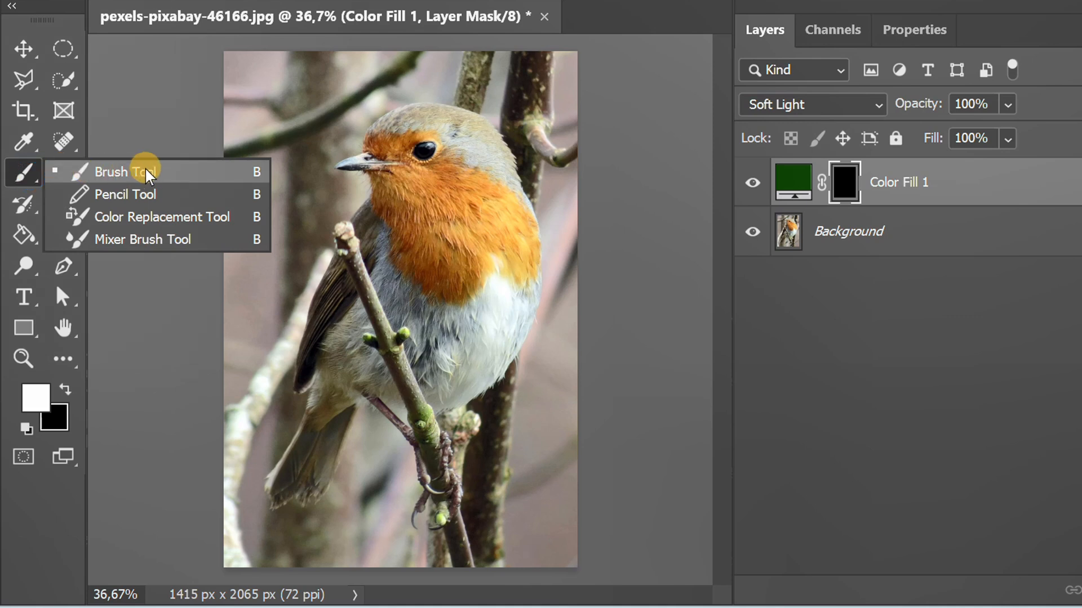
click(159, 174)
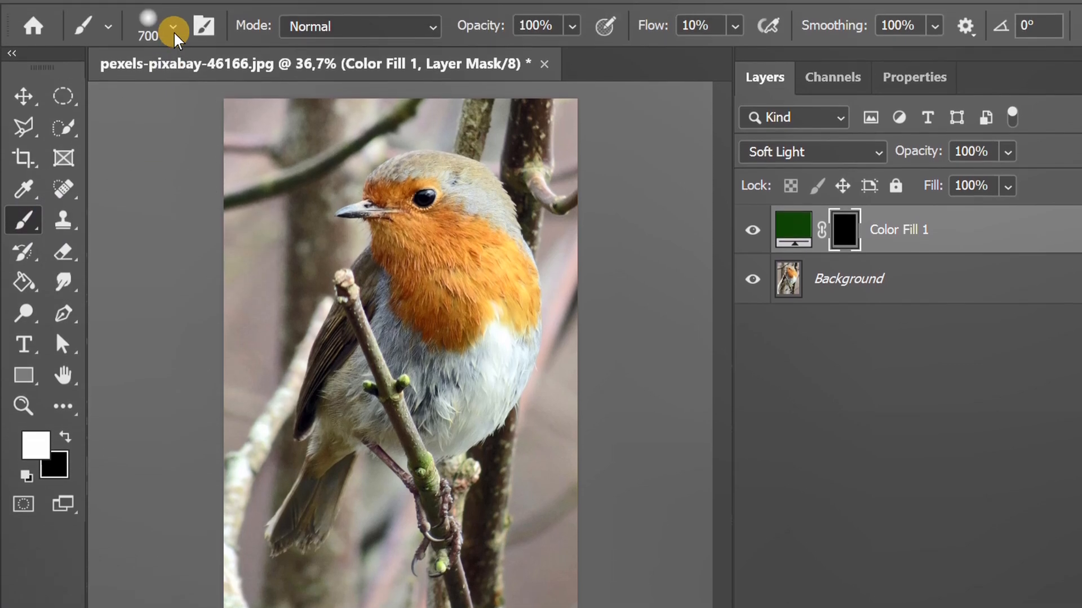
click(173, 28)
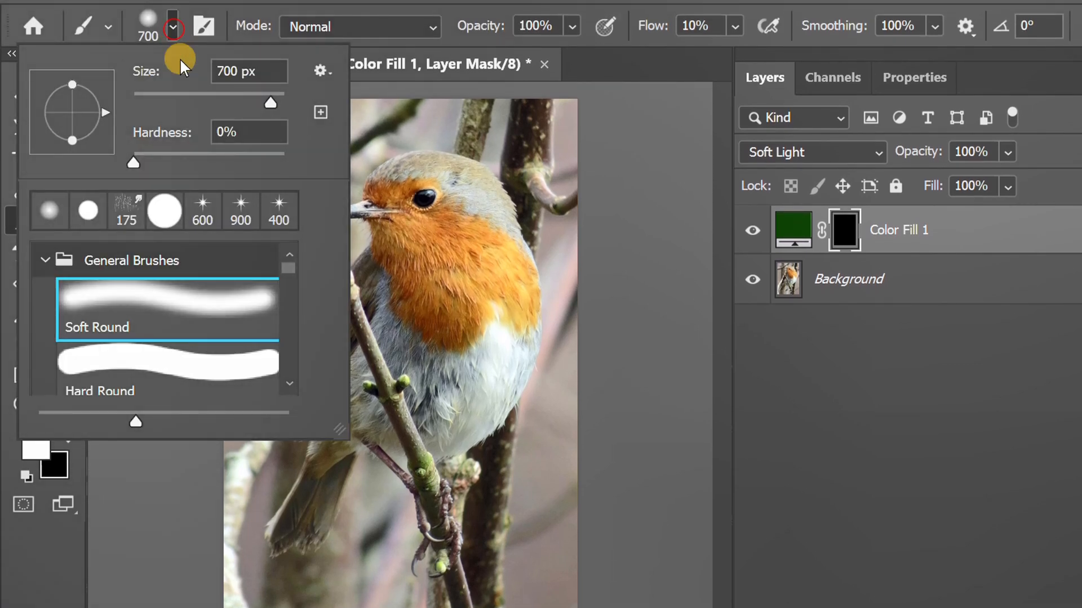
click(133, 164)
click(172, 28)
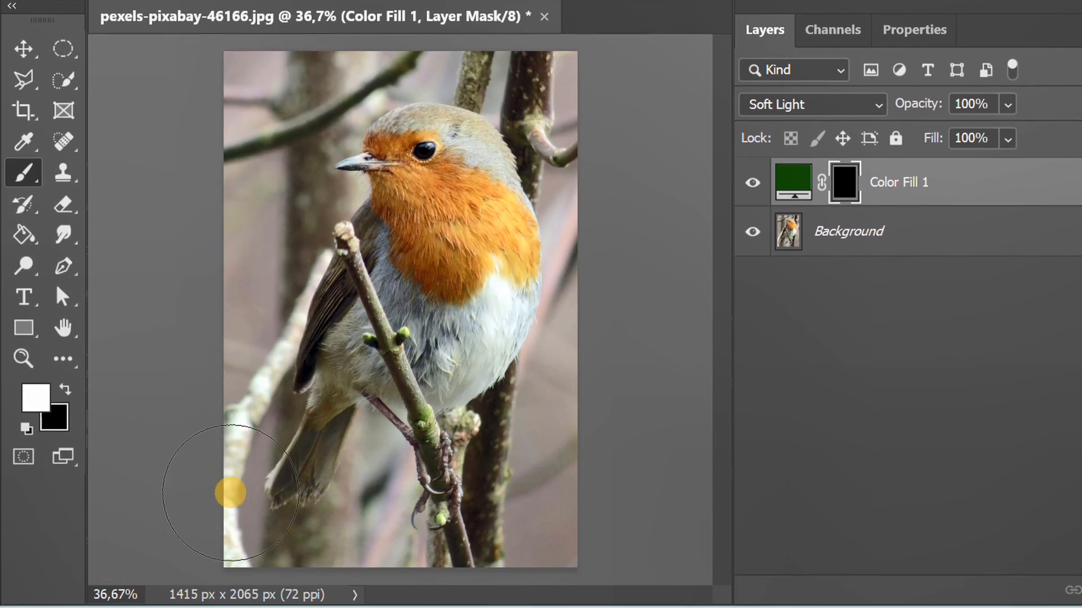
With a slightly smaller brush, paint white on the green fill's mask over the lower-left branch, tail, wing, perch twig and lower trunk.
click(234, 519)
click(232, 461)
key(bracketleft)
key(bracketleft)
click(235, 540)
click(234, 523)
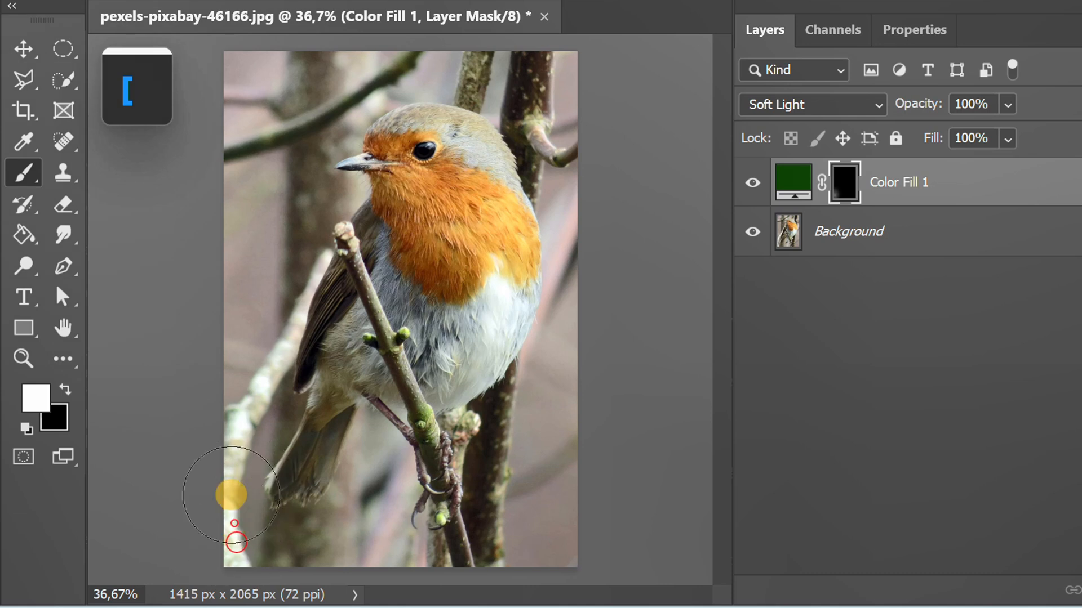
click(242, 427)
click(259, 390)
click(268, 372)
click(304, 310)
click(289, 473)
click(330, 451)
click(360, 273)
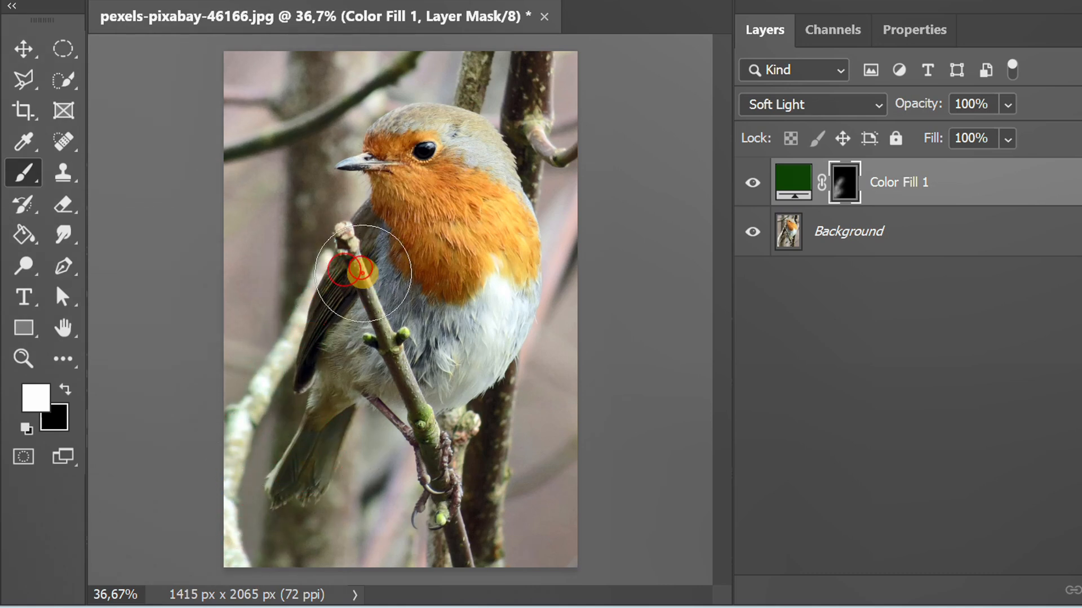
click(388, 337)
click(394, 346)
key(bracketleft)
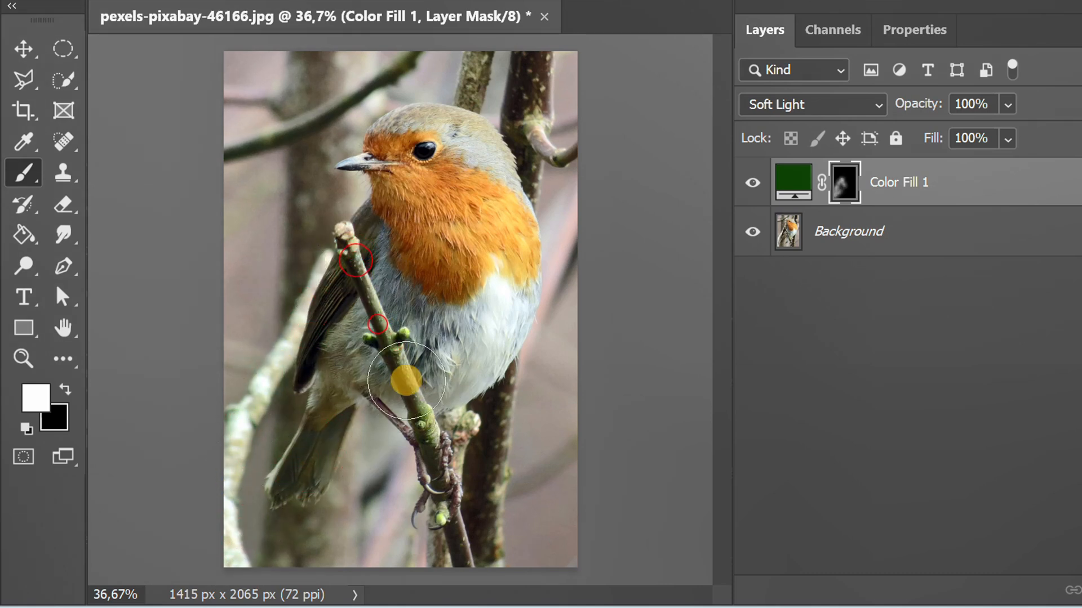
mouse_move(430, 445)
mouse_down()
mouse_move(428, 428)
mouse_move(476, 556)
mouse_up()
click(509, 543)
click(502, 519)
click(504, 408)
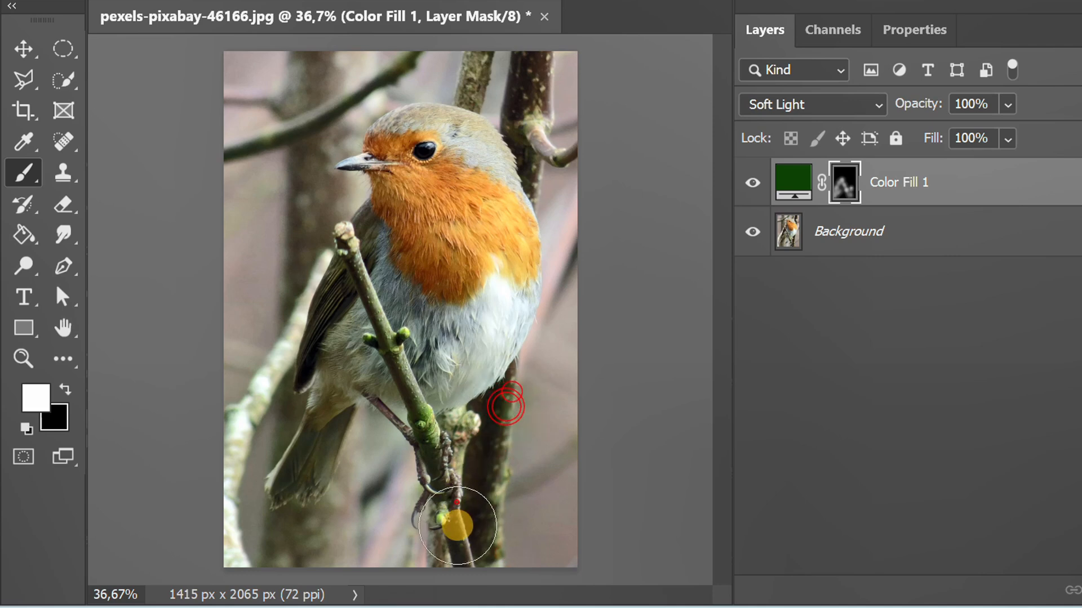
Paint white on the green fill's mask along the photo's right side, across the upper branches and over the left background.
click(558, 535)
click(539, 517)
click(544, 433)
click(565, 295)
click(570, 267)
click(551, 178)
click(543, 144)
click(538, 80)
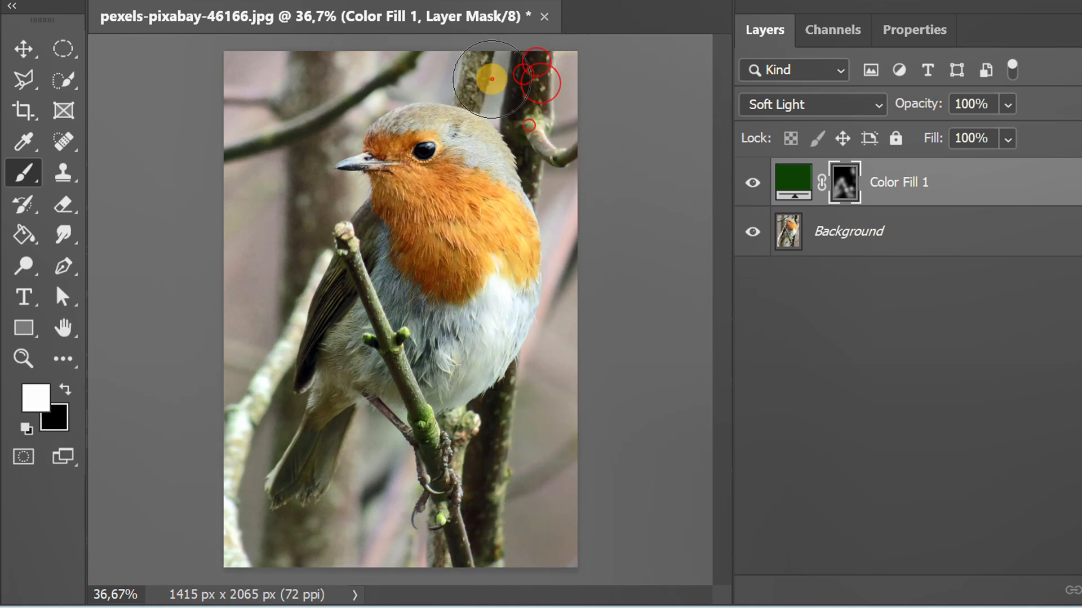
click(473, 80)
click(337, 102)
click(297, 128)
click(213, 147)
click(303, 91)
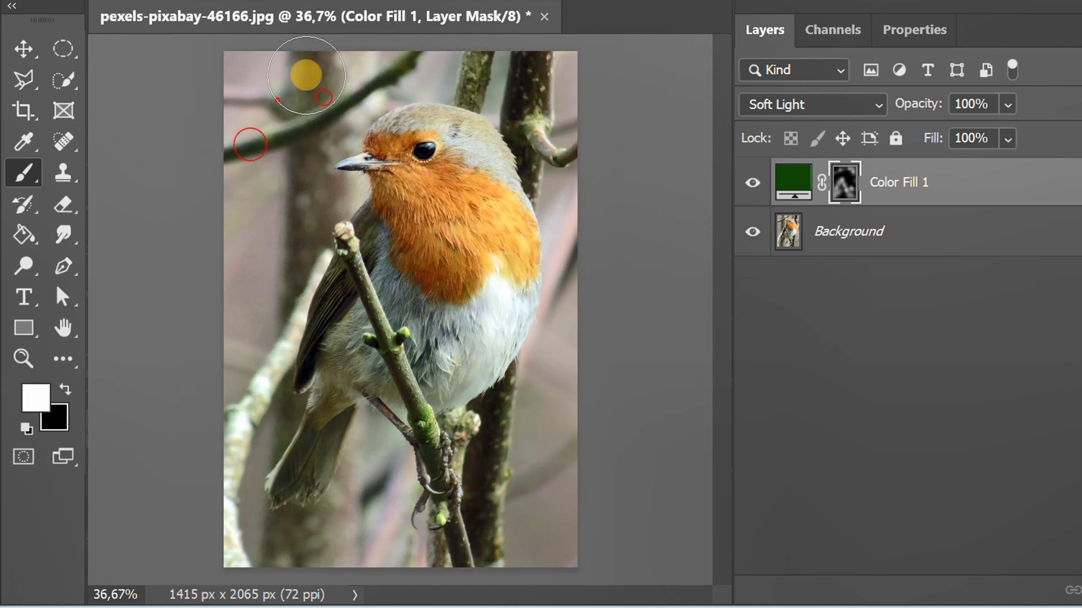
click(344, 88)
click(328, 150)
click(341, 225)
click(258, 177)
click(244, 89)
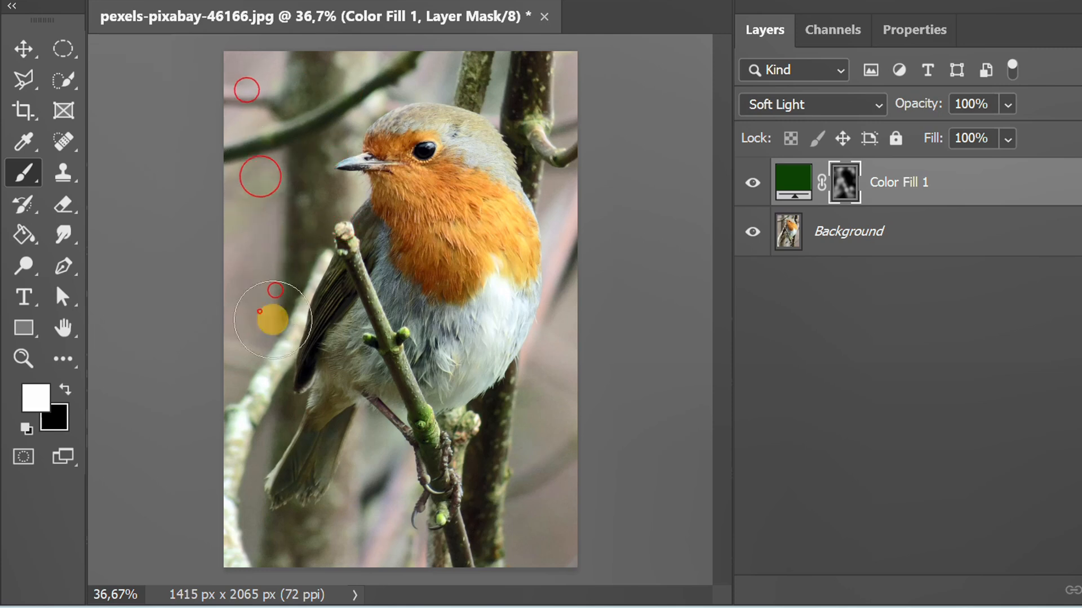
Strengthen the green tint with a second pass of white on the mask over the trunks, upper branches, left branch and perch twig.
click(536, 415)
click(516, 533)
click(498, 77)
click(528, 79)
click(531, 110)
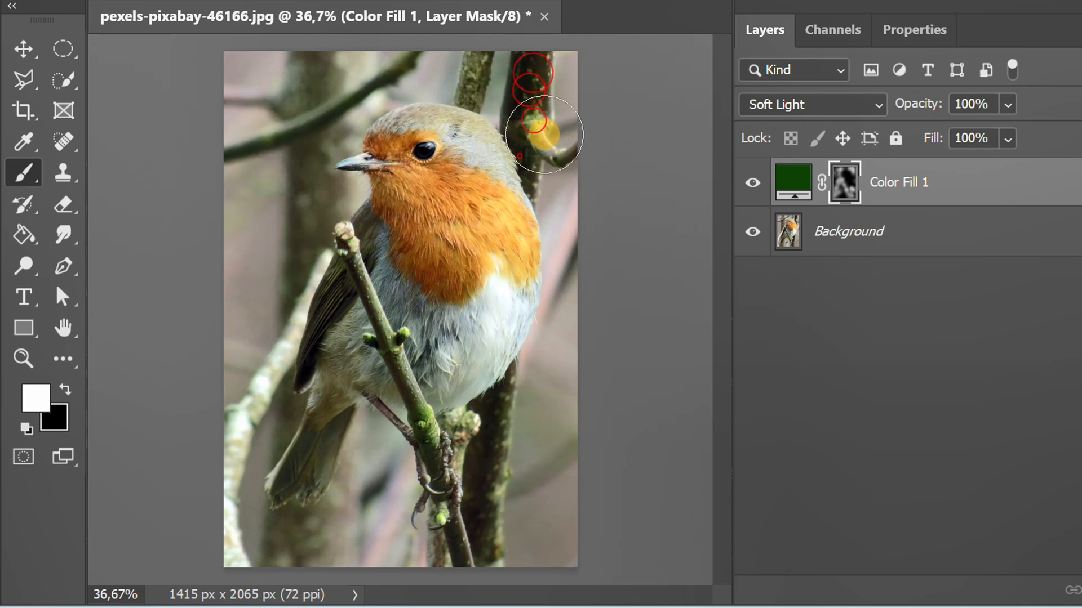
click(519, 109)
click(394, 87)
click(357, 95)
click(311, 86)
click(304, 74)
click(318, 178)
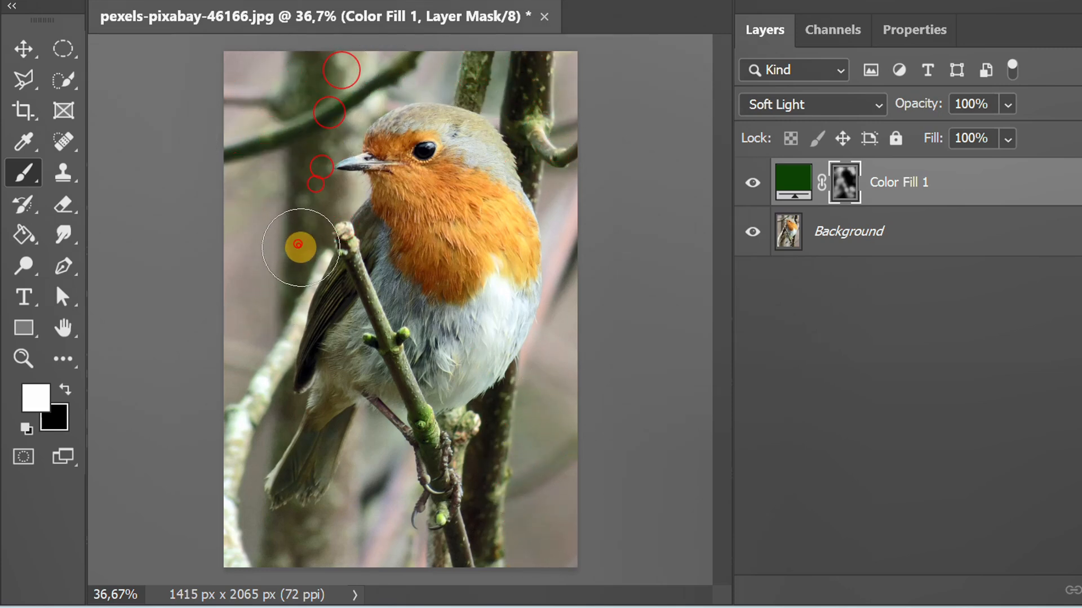
click(253, 407)
click(234, 430)
click(227, 483)
click(235, 536)
click(451, 529)
click(475, 508)
click(434, 468)
click(418, 417)
click(394, 341)
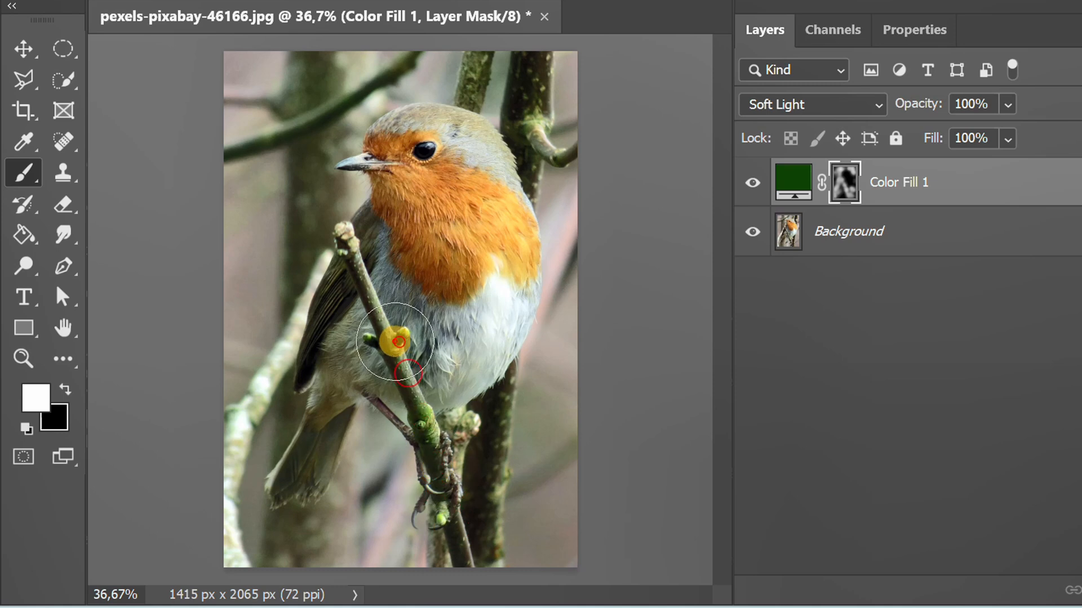
click(343, 244)
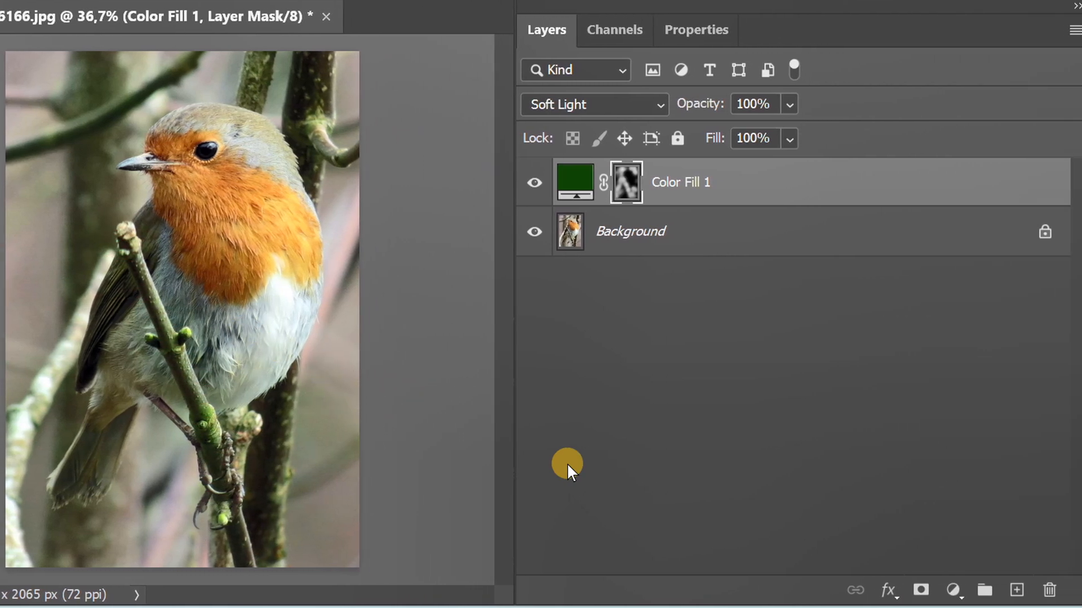
Add a second Solid Color fill layer in dark yellow-brown (#4c3d09) above the green fill.
click(942, 590)
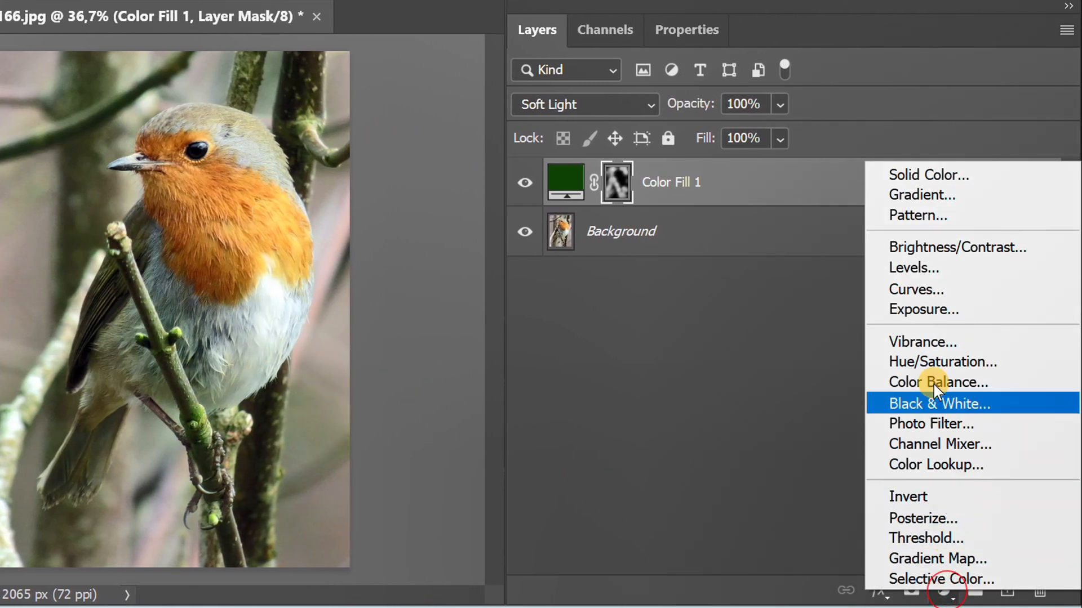
click(984, 174)
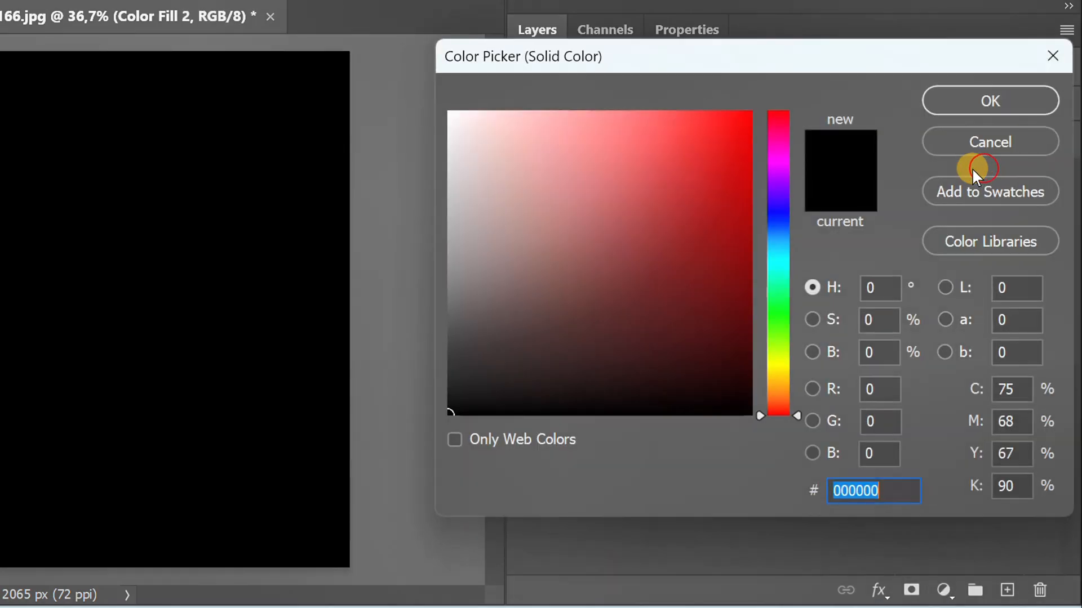
click(779, 380)
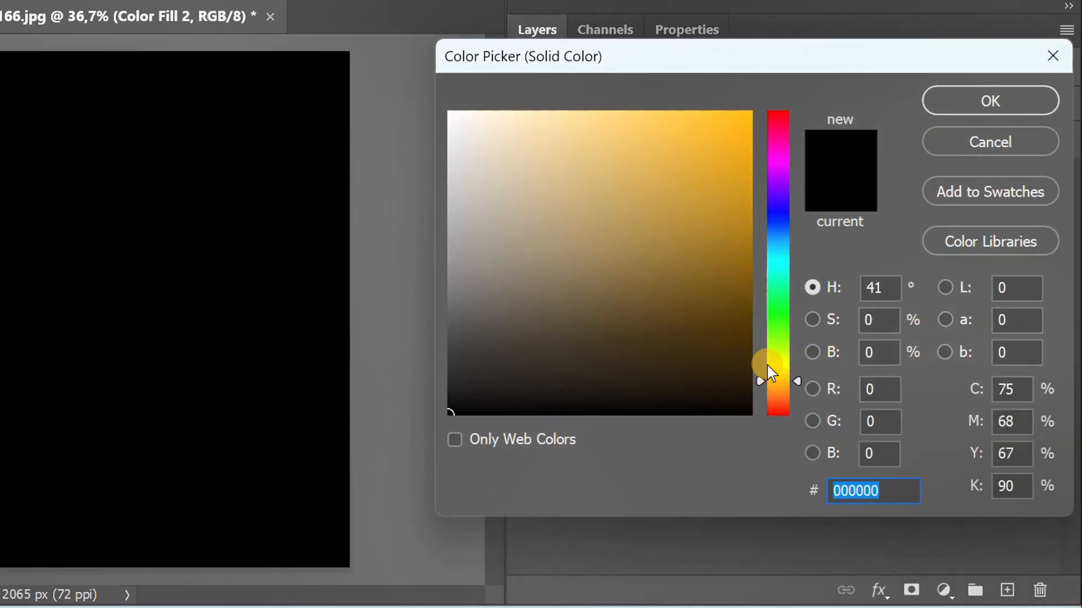
click(734, 323)
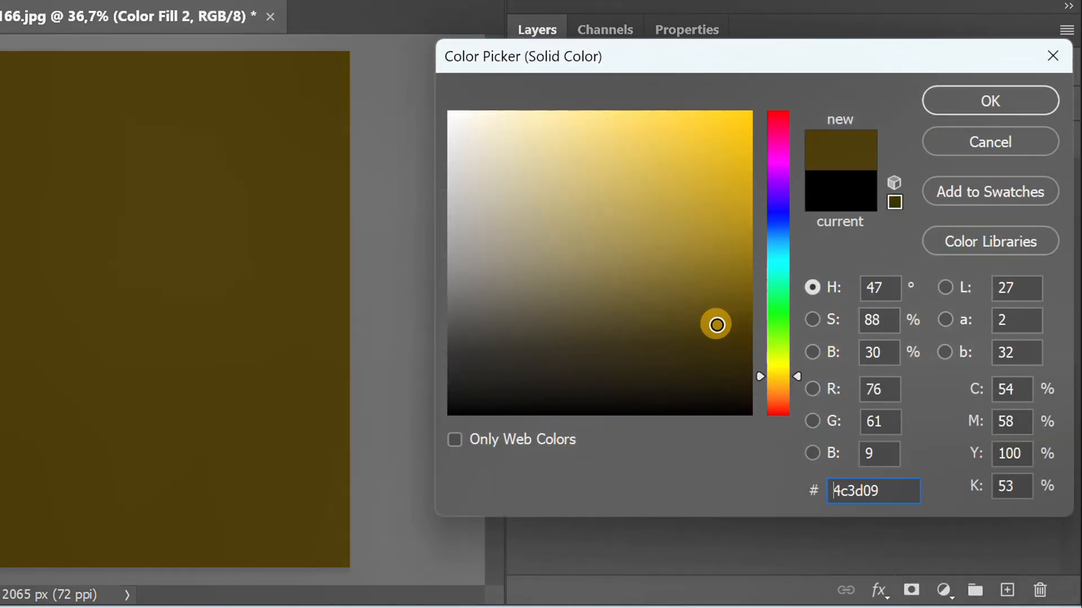
click(990, 99)
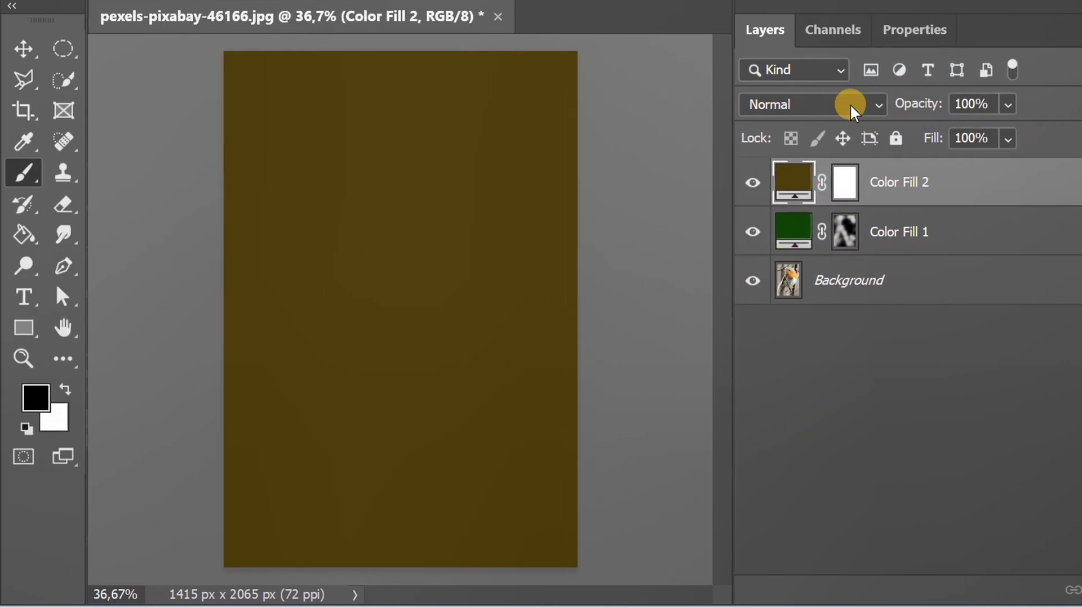
Set the brown fill layer's blend mode to Color Dodge and invert its layer mask to black.
click(849, 104)
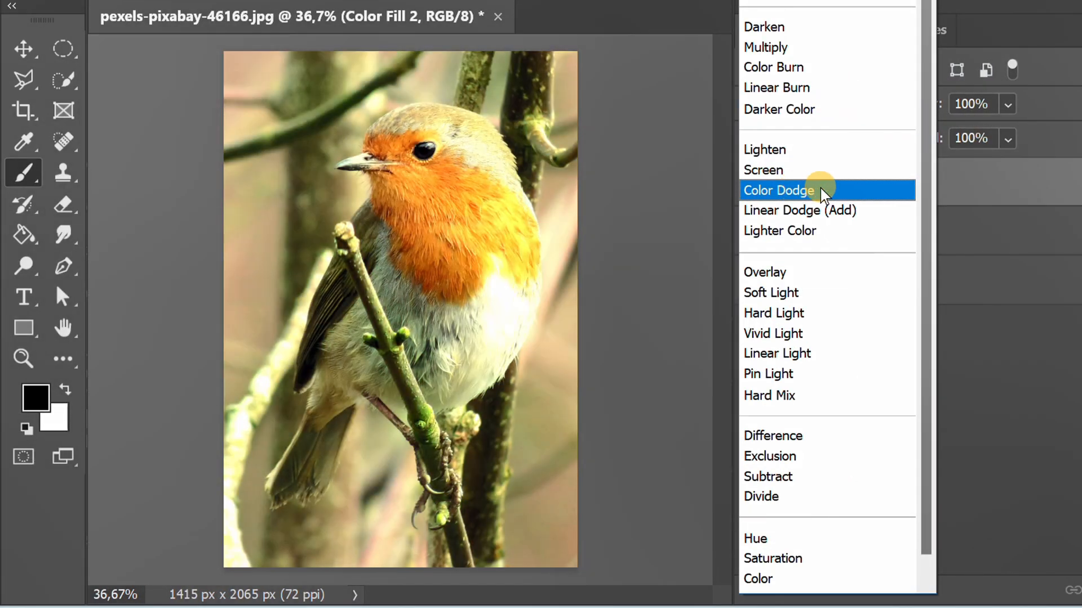
click(821, 191)
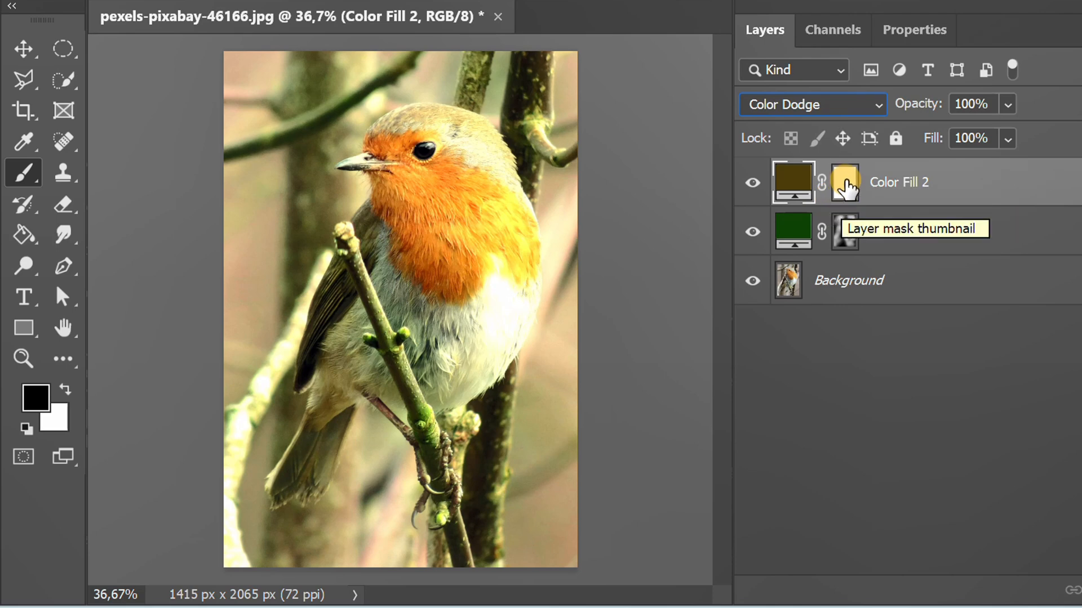
click(844, 183)
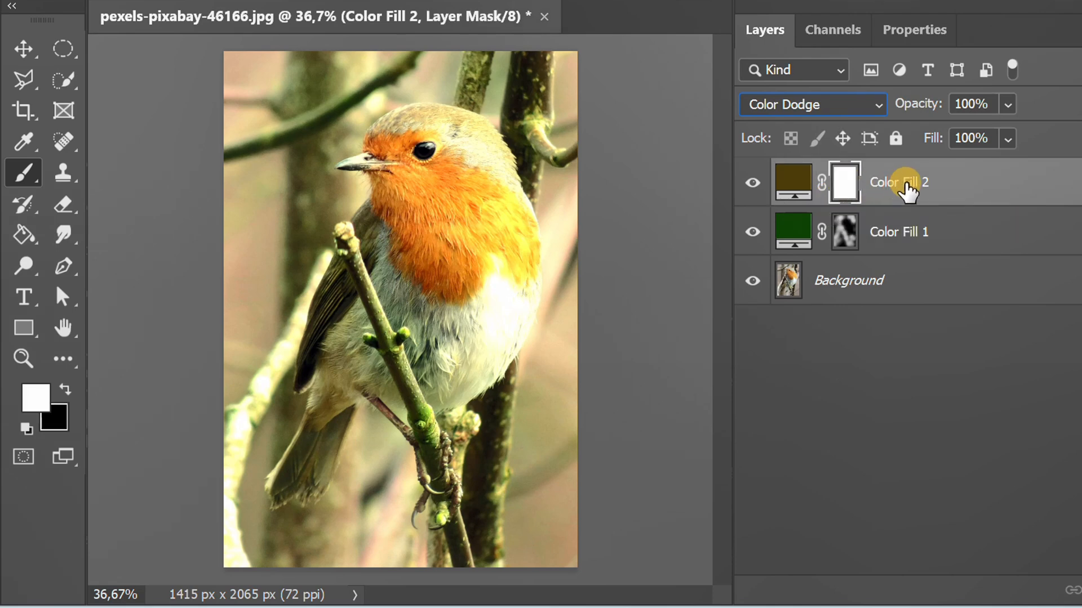
key(ctrl+i)
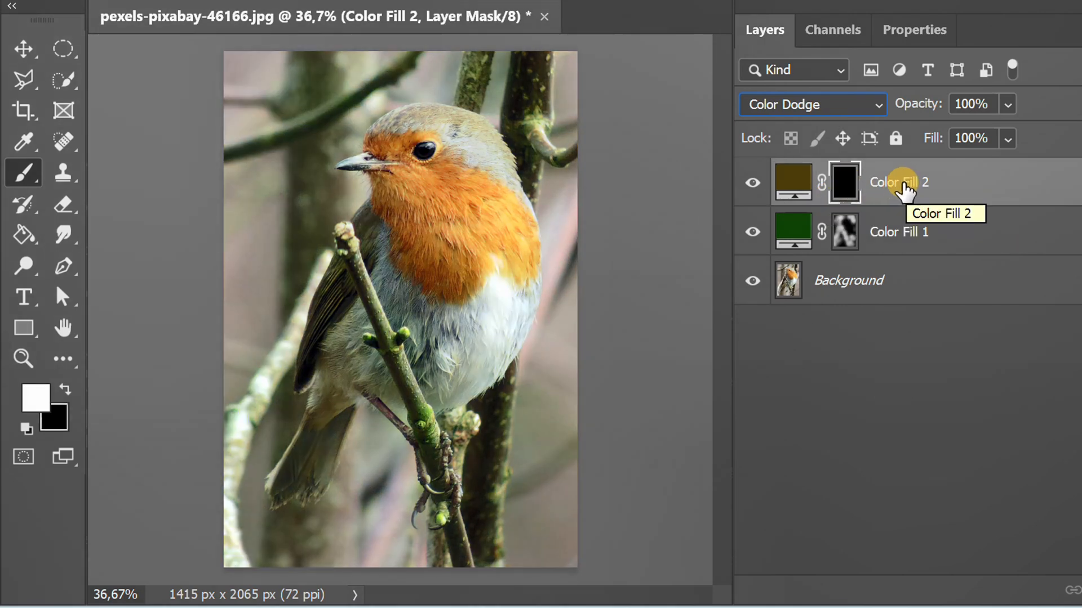
Paint white on the brown fill's mask over the robin's head, orange breast and belly.
click(397, 148)
click(478, 150)
click(483, 161)
click(452, 186)
click(423, 189)
click(440, 238)
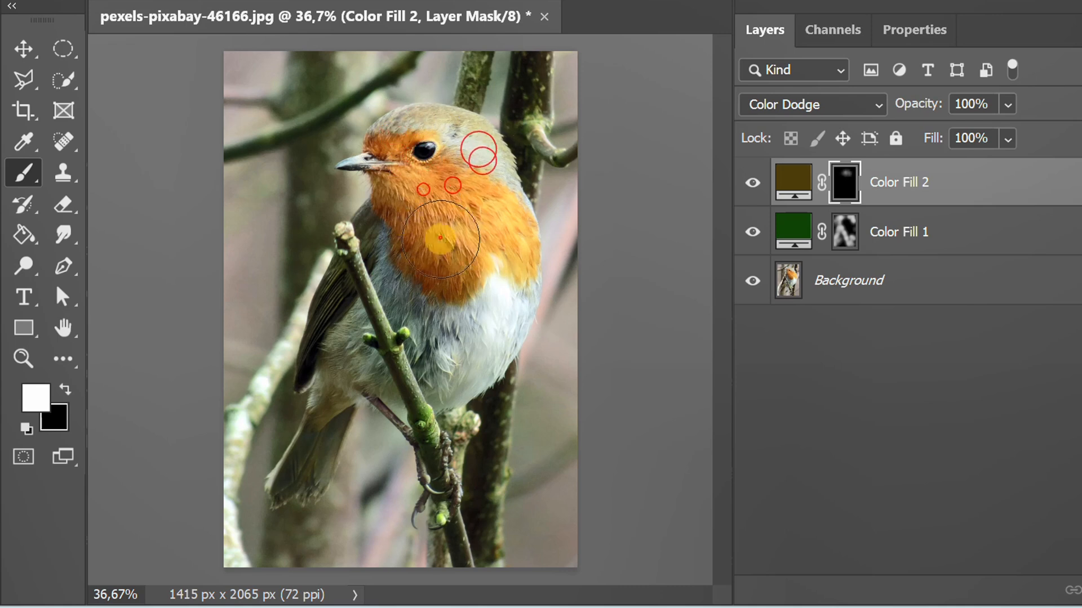
click(504, 277)
click(439, 327)
click(428, 370)
click(422, 373)
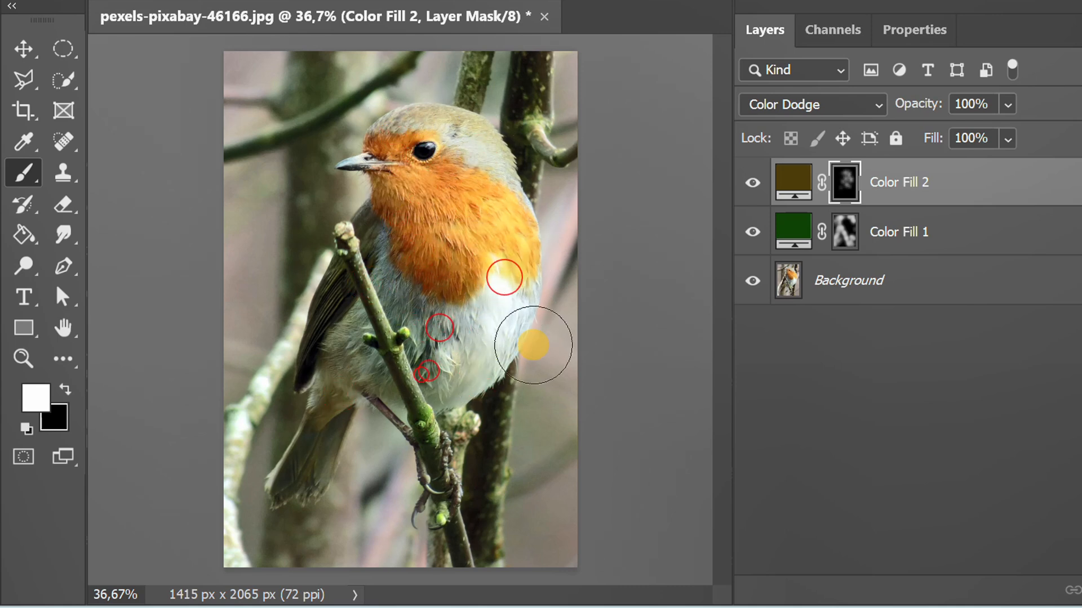
Enlarge the brush and paint white on the brown fill's mask along the robin's flank, right background, lower branches and left branch.
key(])
key(])
key(])
key(])
key(])
click(524, 324)
click(565, 244)
click(517, 293)
click(425, 526)
click(335, 507)
click(276, 349)
click(304, 320)
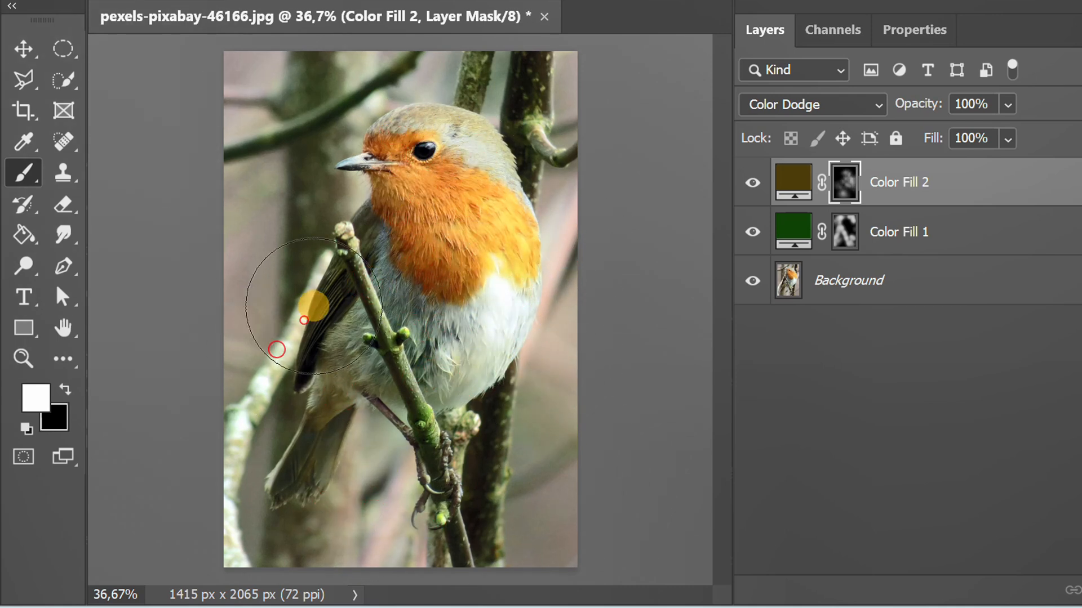
Paint white on the brown fill's mask around the background, covering the photo's lower part, right side, upper branches and left side.
click(276, 276)
click(384, 507)
click(527, 541)
click(560, 133)
click(563, 90)
click(425, 74)
click(367, 92)
click(302, 136)
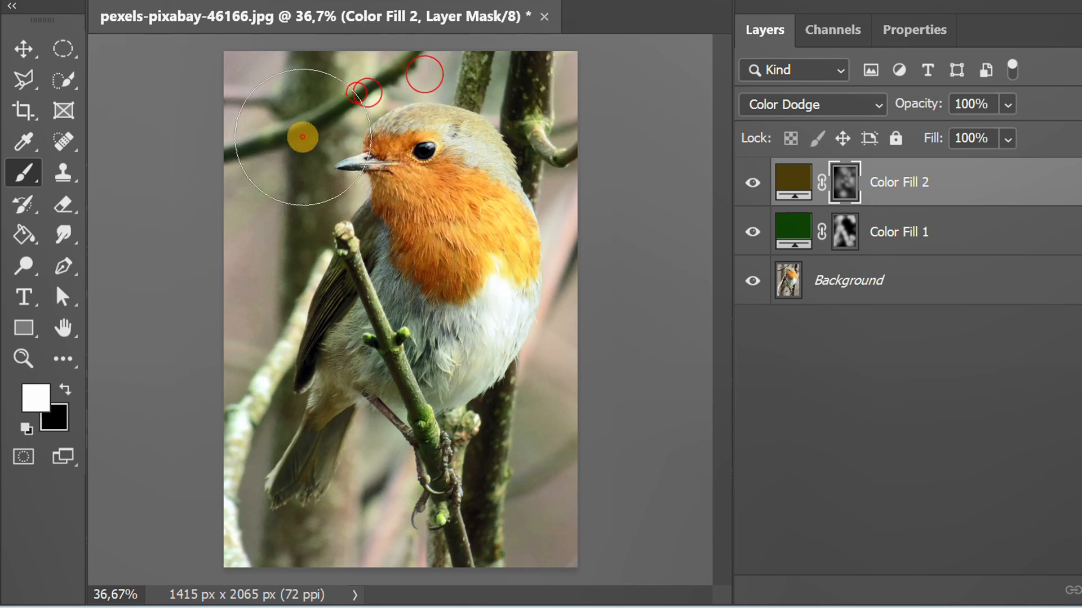
click(248, 138)
click(263, 205)
click(286, 317)
click(309, 362)
Strengthen the warm glow with a second pass of white on the brown fill's mask over the robin's head, breast, belly, wing and perch.
click(448, 154)
click(483, 202)
click(471, 272)
click(375, 277)
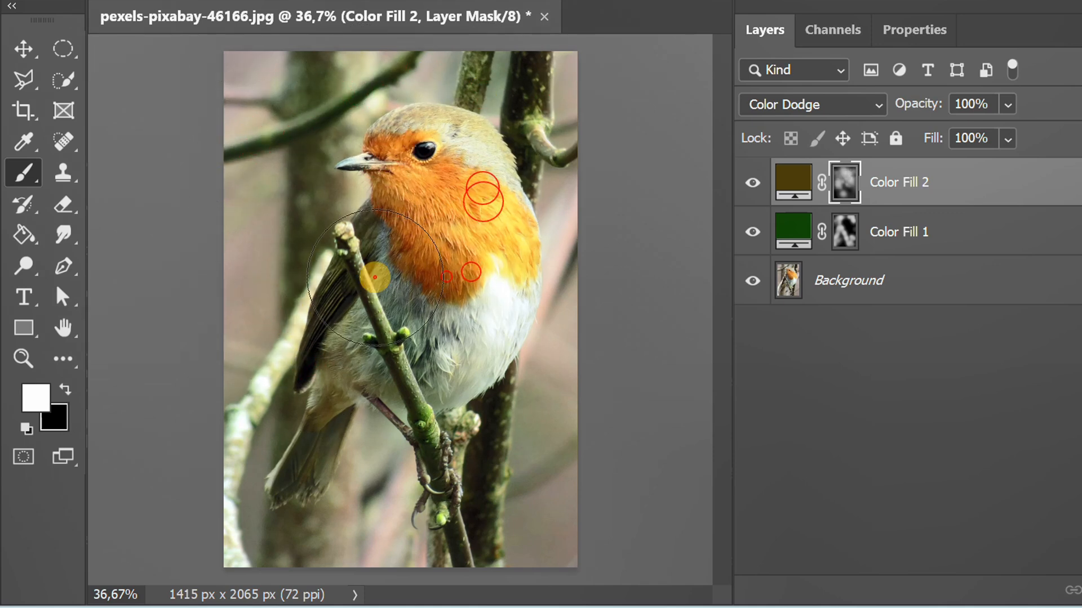
click(299, 421)
drag(456, 358, 500, 316)
drag(495, 287, 472, 380)
click(396, 169)
drag(316, 239, 326, 278)
drag(447, 306, 450, 296)
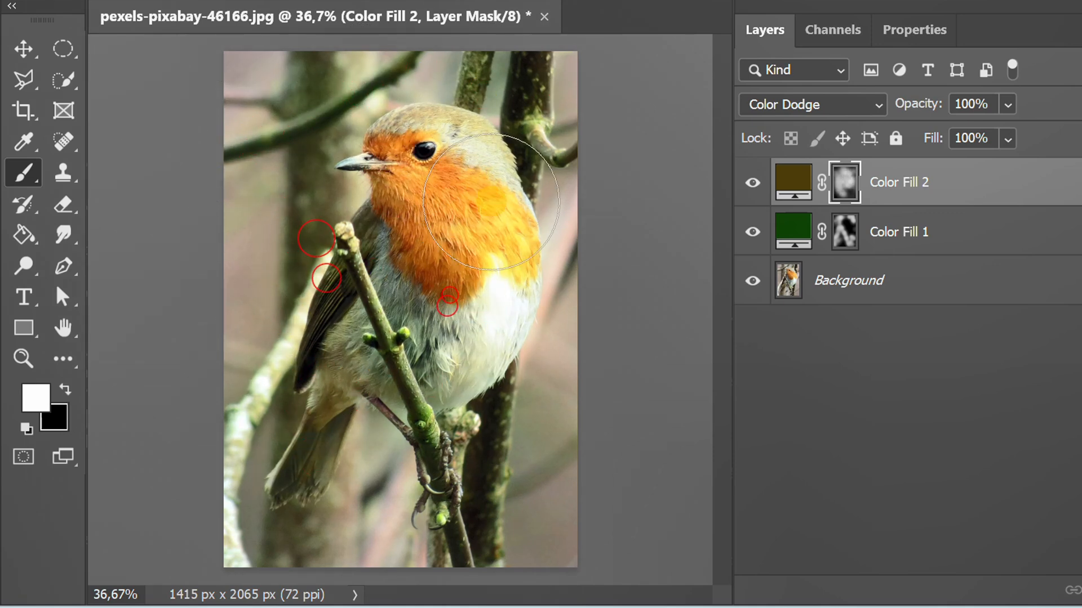
click(415, 418)
click(444, 512)
key(bracketleft)
key(bracketleft)
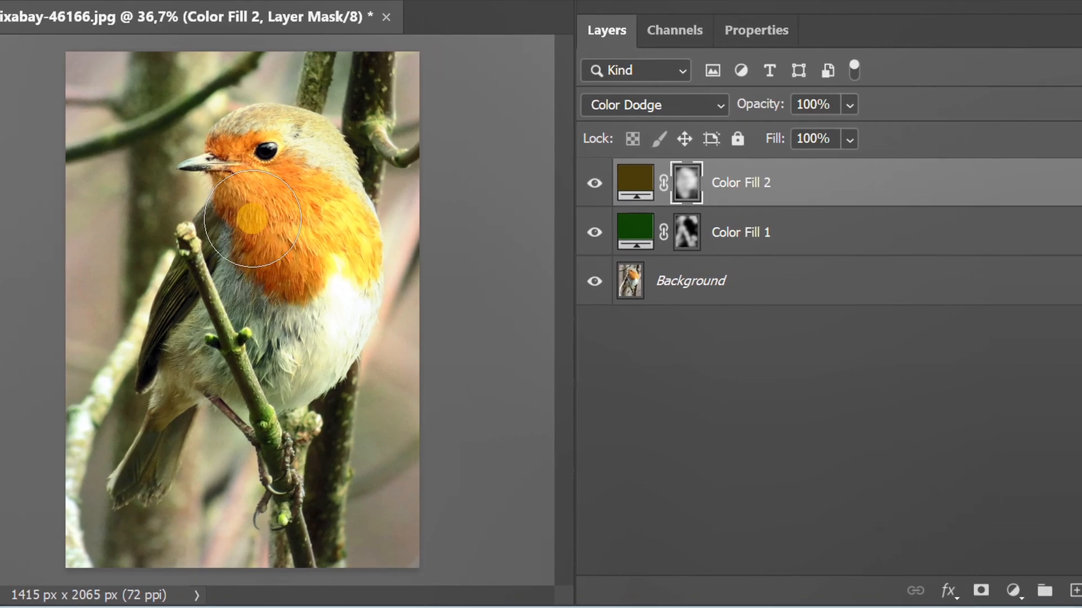
click(368, 283)
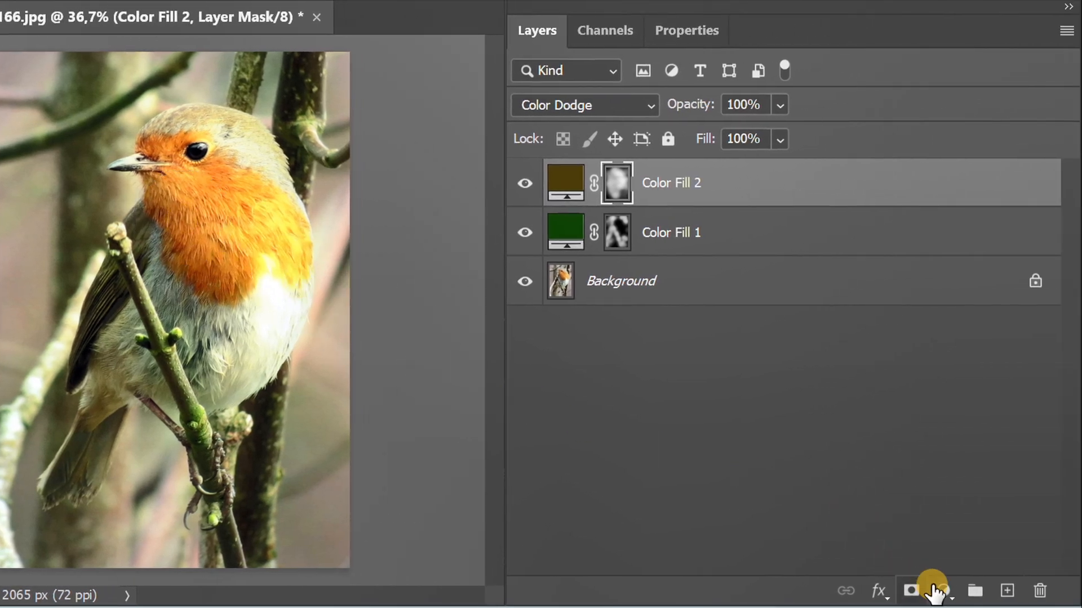
Add a third Solid Color fill layer in black (#000000) above the brown fill.
click(936, 590)
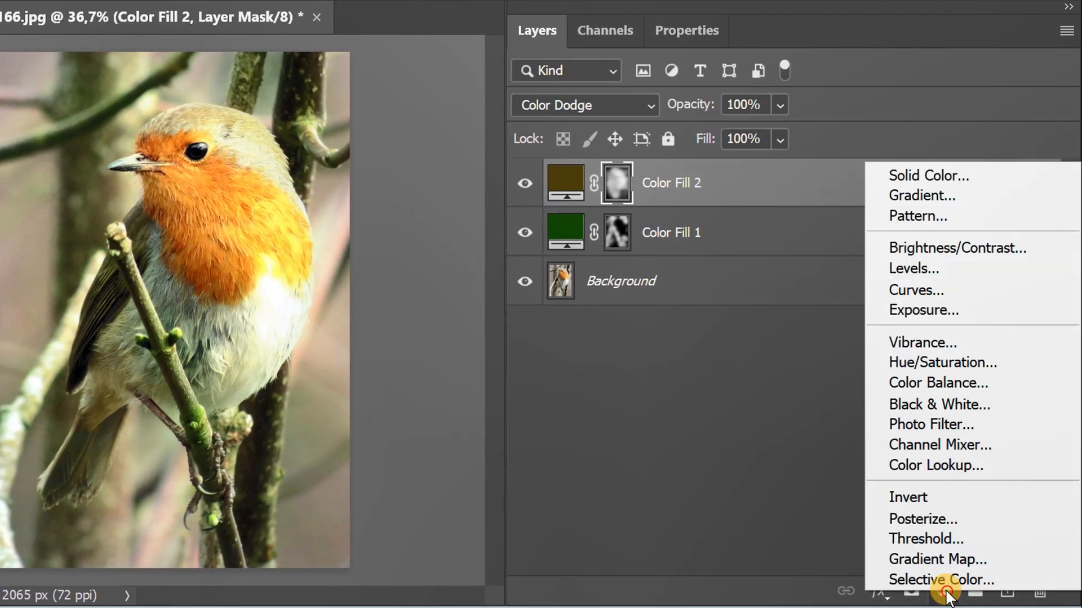
click(964, 176)
drag(487, 388, 430, 424)
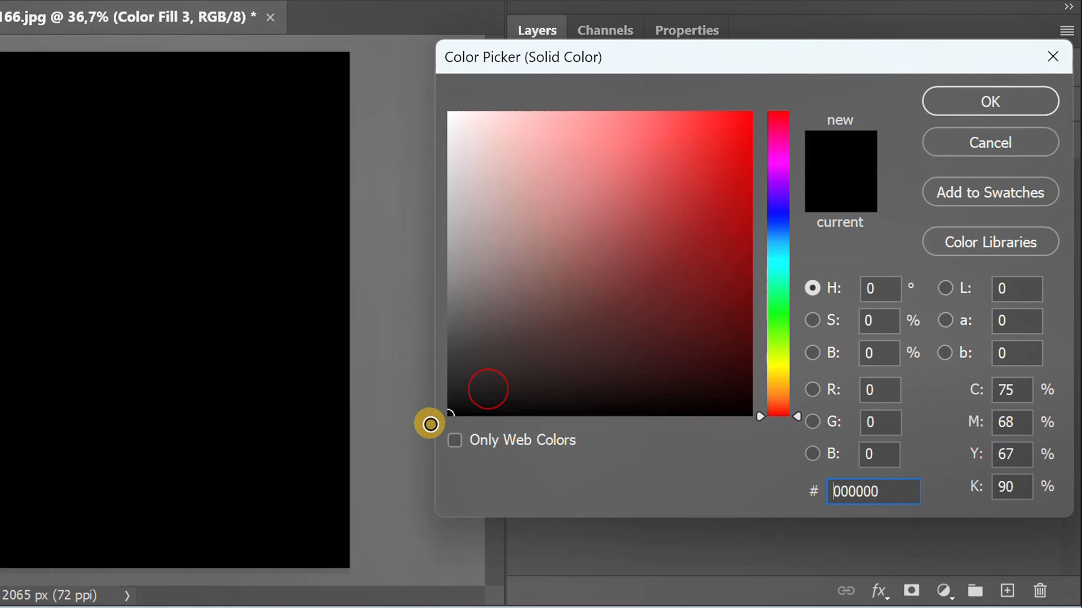
click(981, 107)
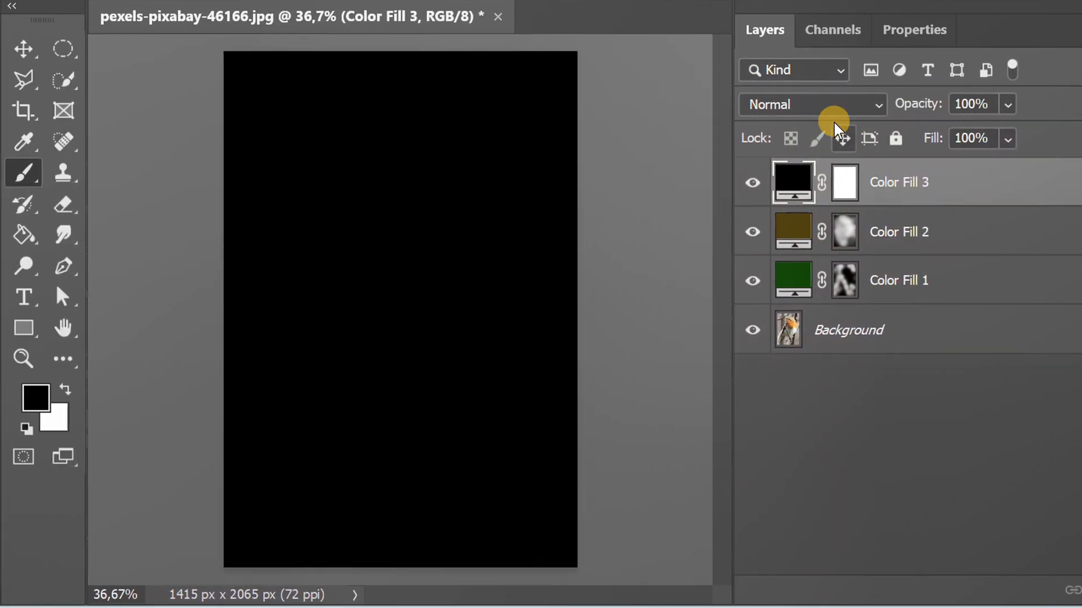
Set the black fill layer's blend mode to Overlay and invert its layer mask to black.
click(828, 108)
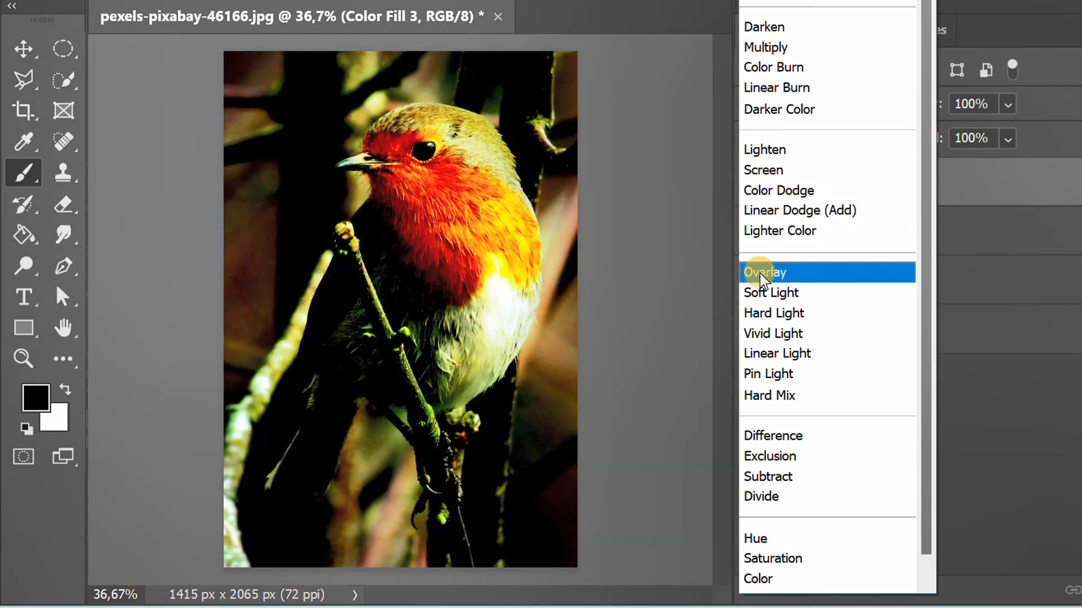
click(809, 272)
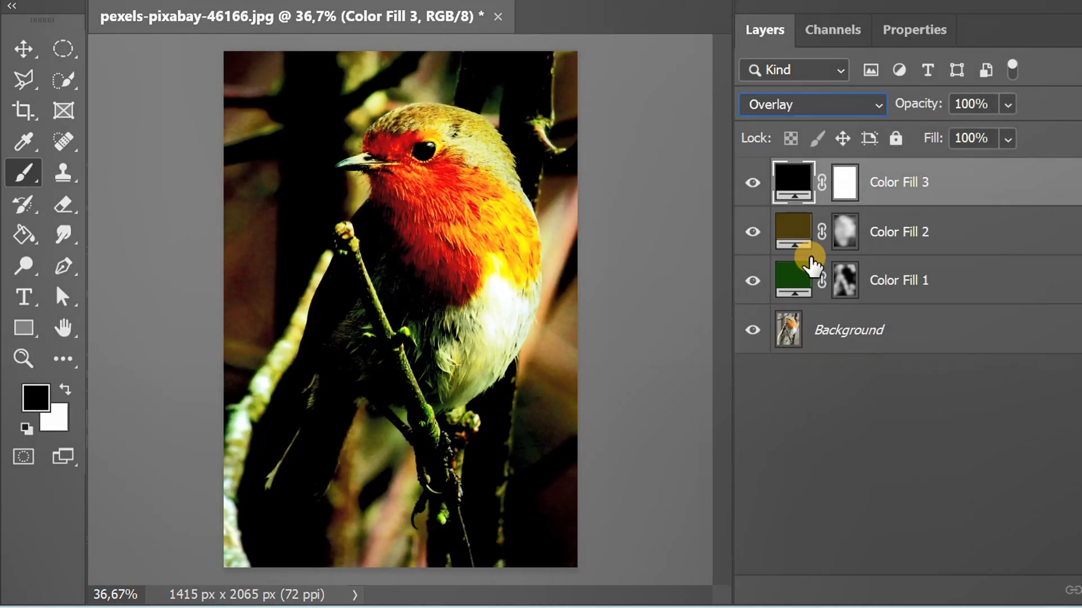
click(849, 183)
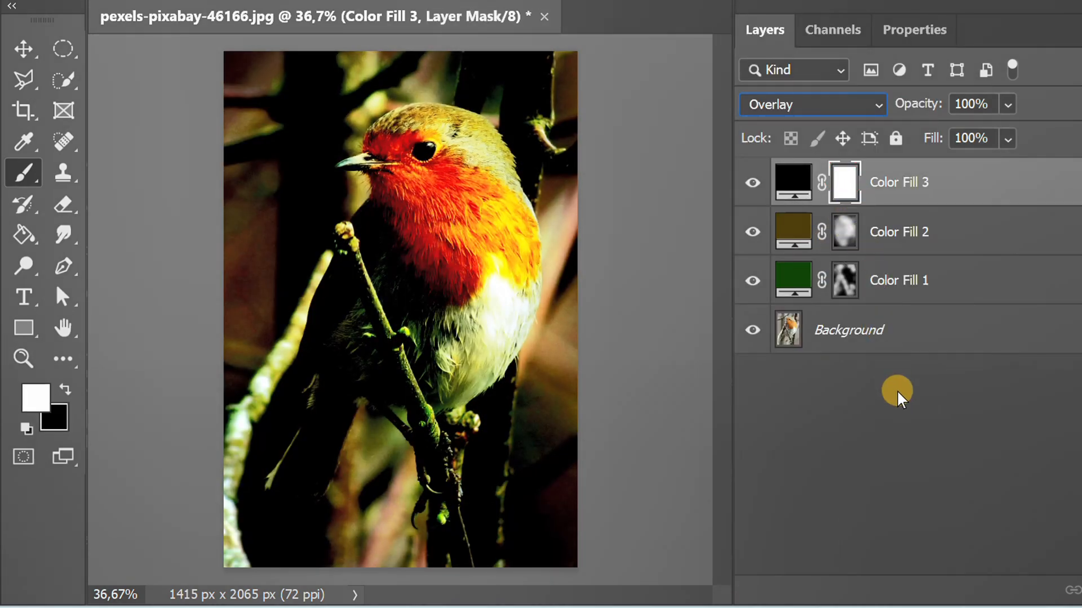
key(ctrl+i)
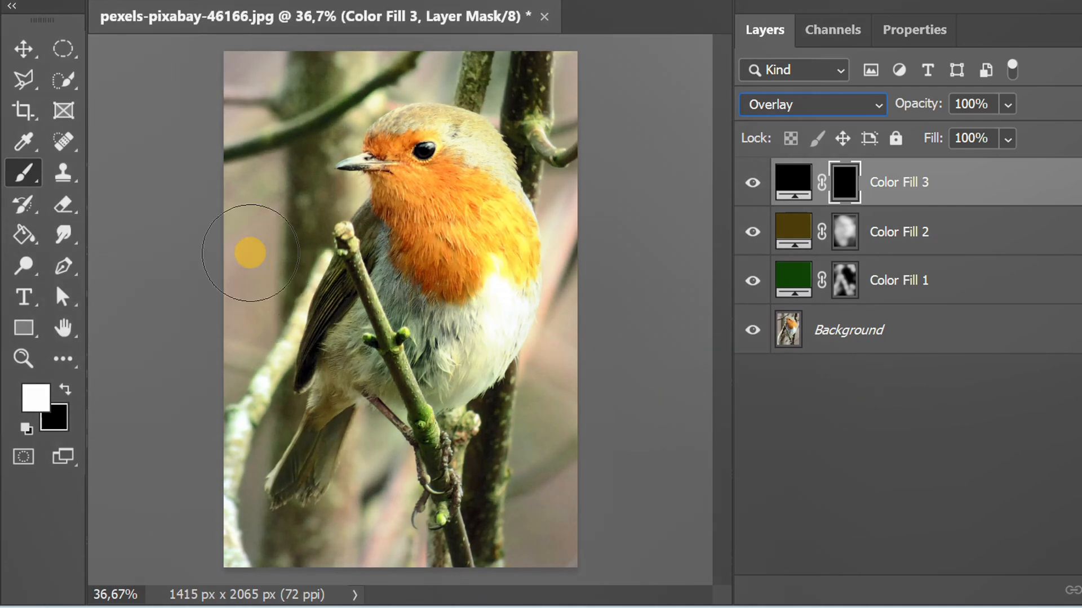
Enlarge the brush and paint white on the black fill's mask all around the photo's edges to start a vignette.
key(])
key(])
key(])
key(])
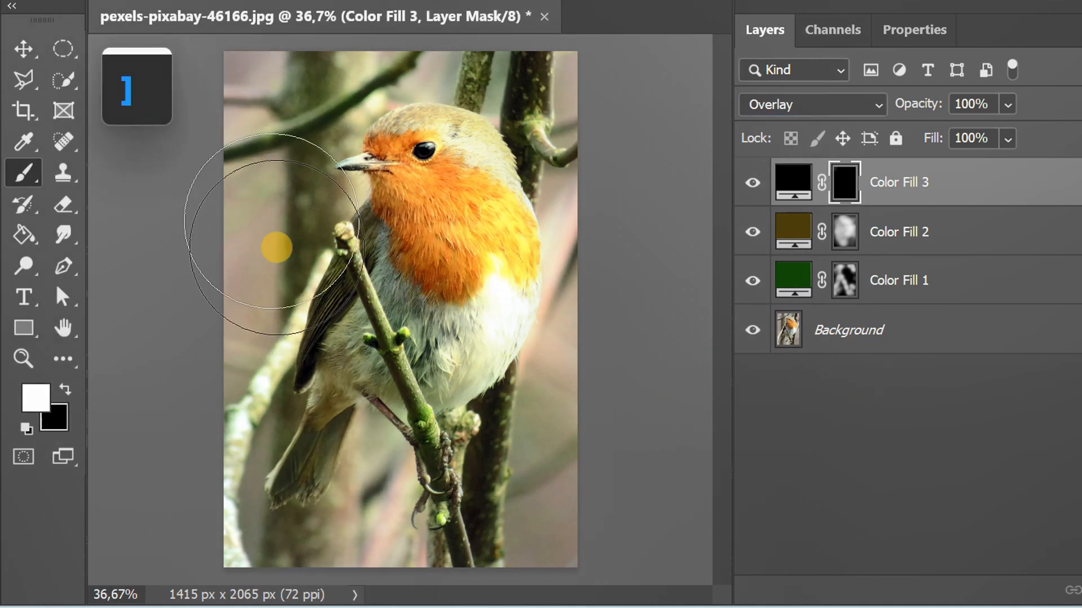
scroll(276, 180, down, 1)
click(265, 102)
click(218, 220)
click(198, 386)
click(259, 529)
click(331, 536)
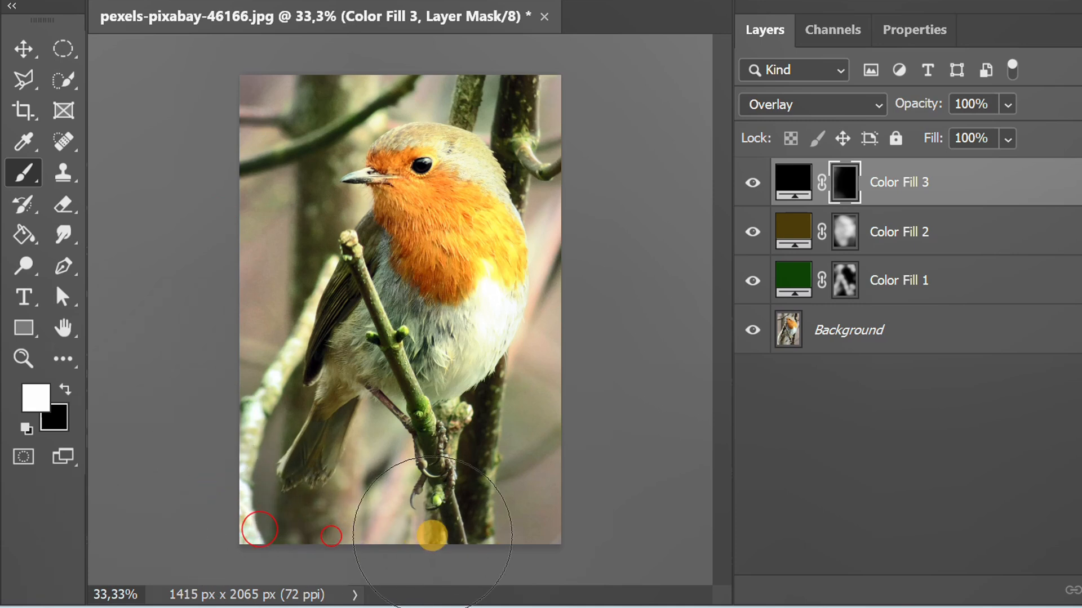
click(531, 519)
click(557, 502)
click(592, 425)
click(630, 249)
click(631, 210)
scroll(564, 85, down, 1)
click(352, 64)
click(276, 91)
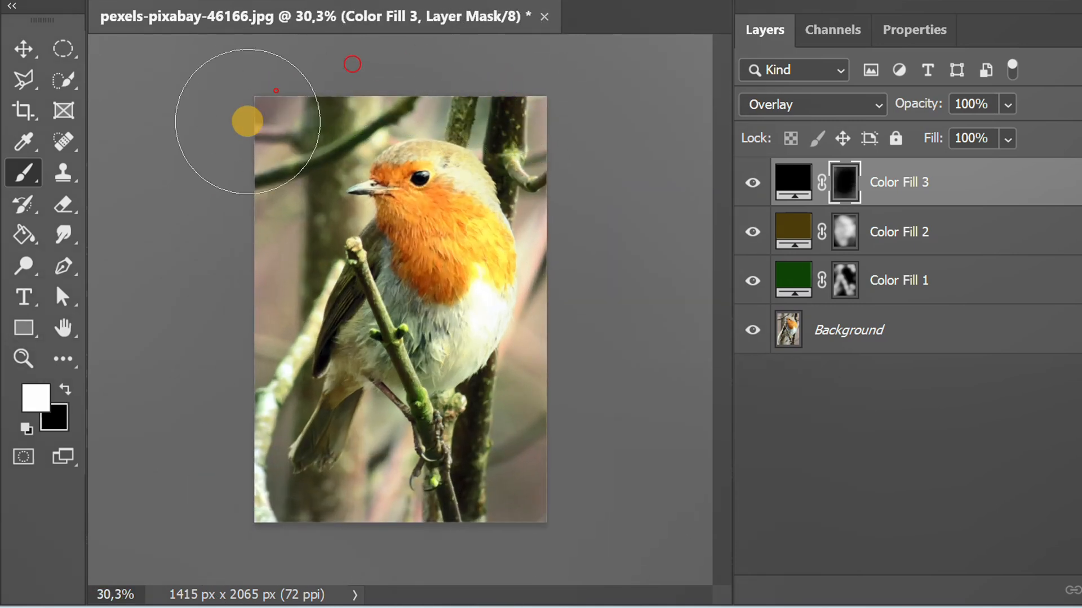
Deepen the vignette with a second pass of white around the photo's left, bottom, right and top edges.
click(292, 200)
click(275, 528)
click(389, 540)
click(439, 541)
click(594, 389)
click(589, 345)
click(582, 141)
click(580, 126)
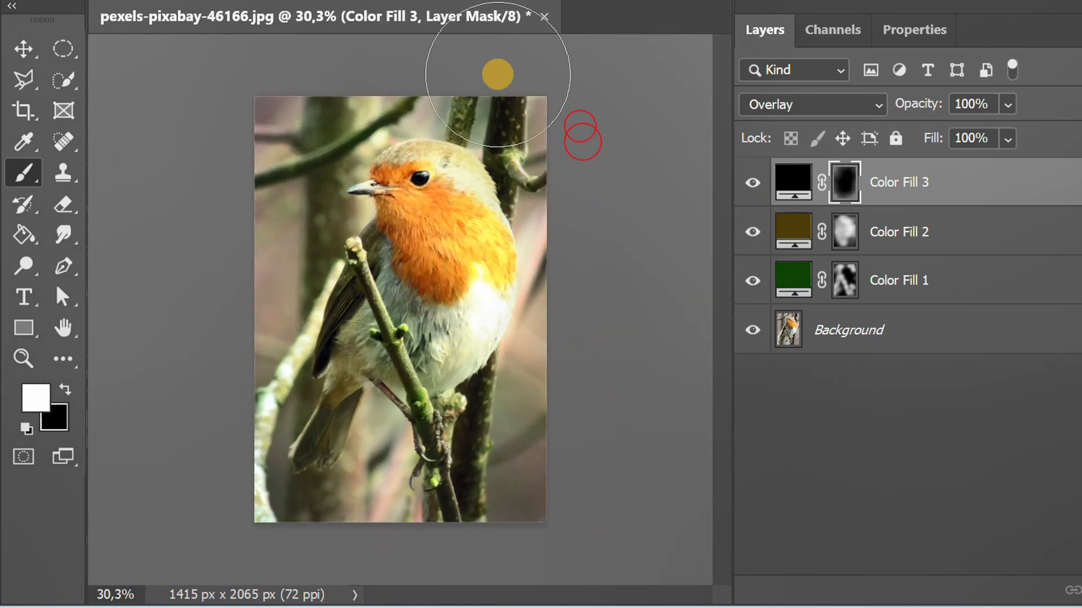
click(502, 55)
click(575, 111)
Paint more white on the black fill's mask from the lower-left corner along the bottom, right and top edges.
click(188, 454)
click(199, 522)
click(296, 547)
click(440, 547)
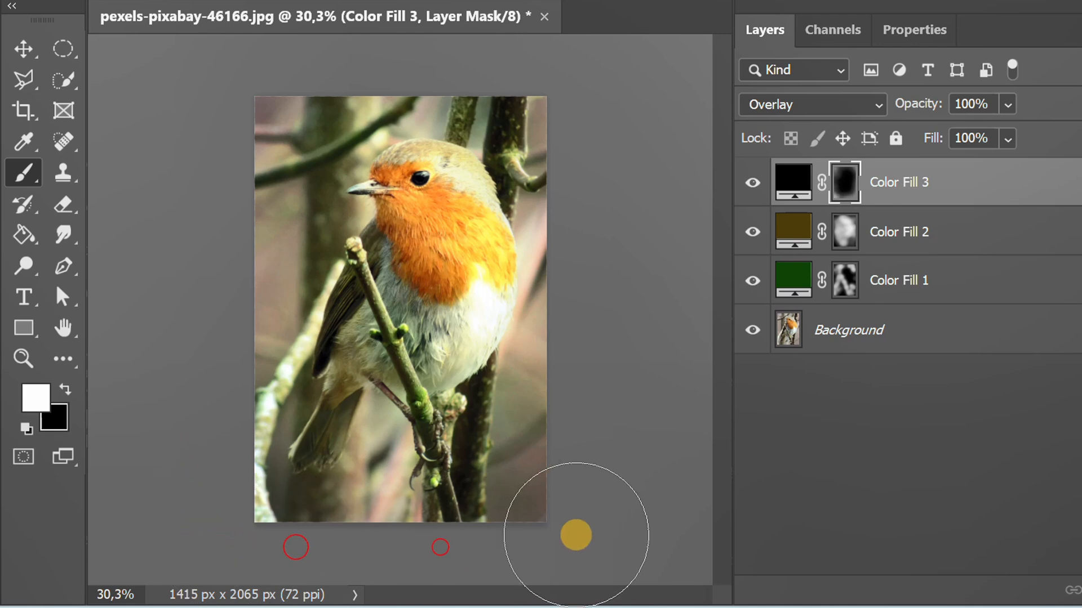
click(598, 424)
click(598, 340)
click(583, 328)
click(365, 69)
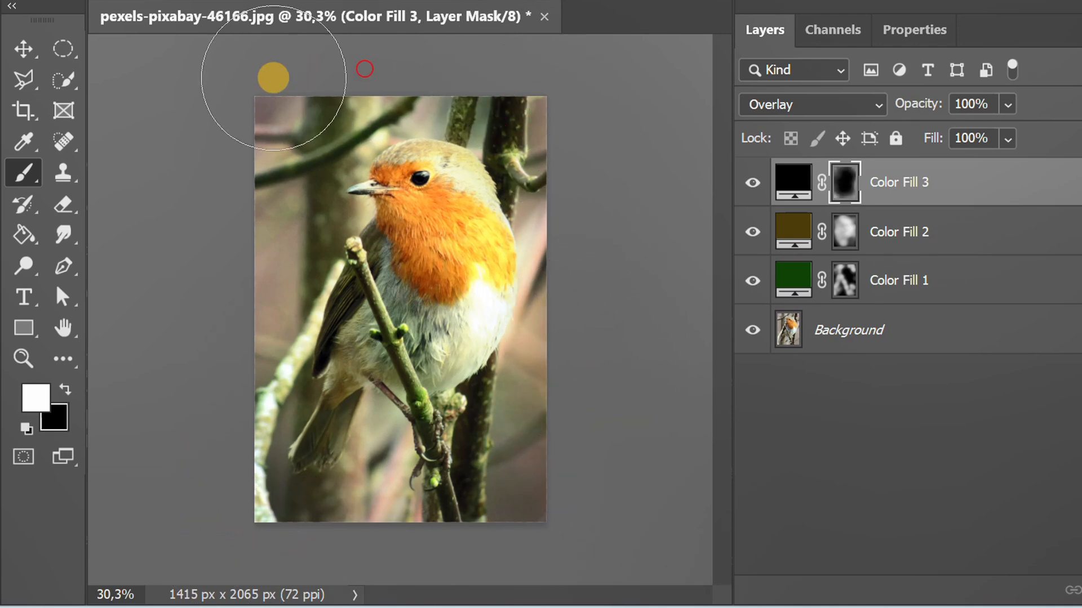
Darken the left edge, bottom edge and upper-left corner further with white on the black fill's mask.
click(193, 157)
click(210, 253)
click(210, 290)
click(193, 386)
click(229, 514)
click(398, 553)
click(581, 540)
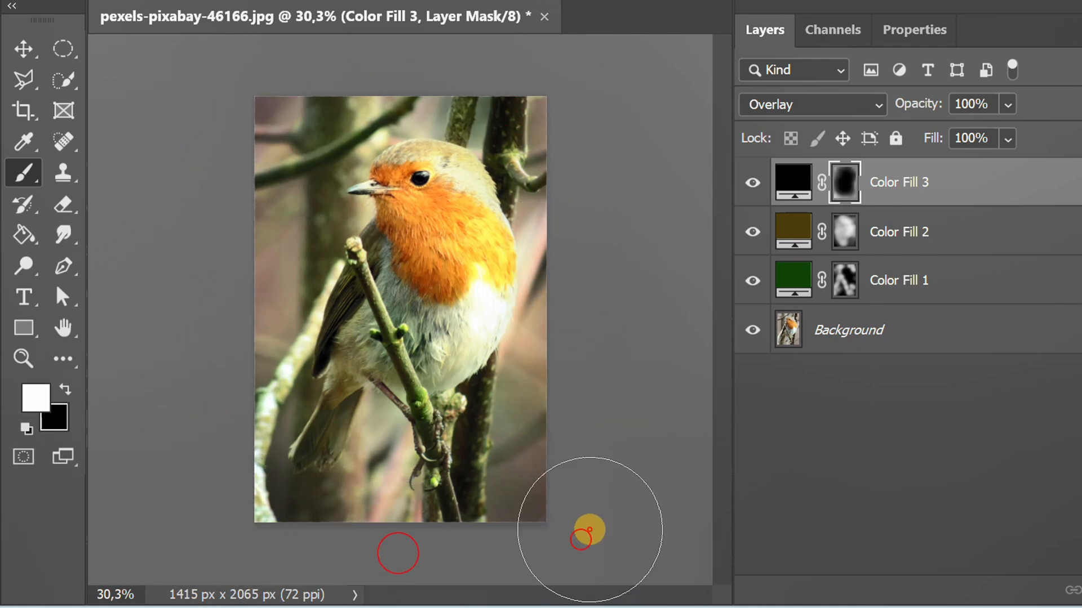
click(439, 552)
click(200, 254)
click(199, 303)
click(284, 54)
click(326, 52)
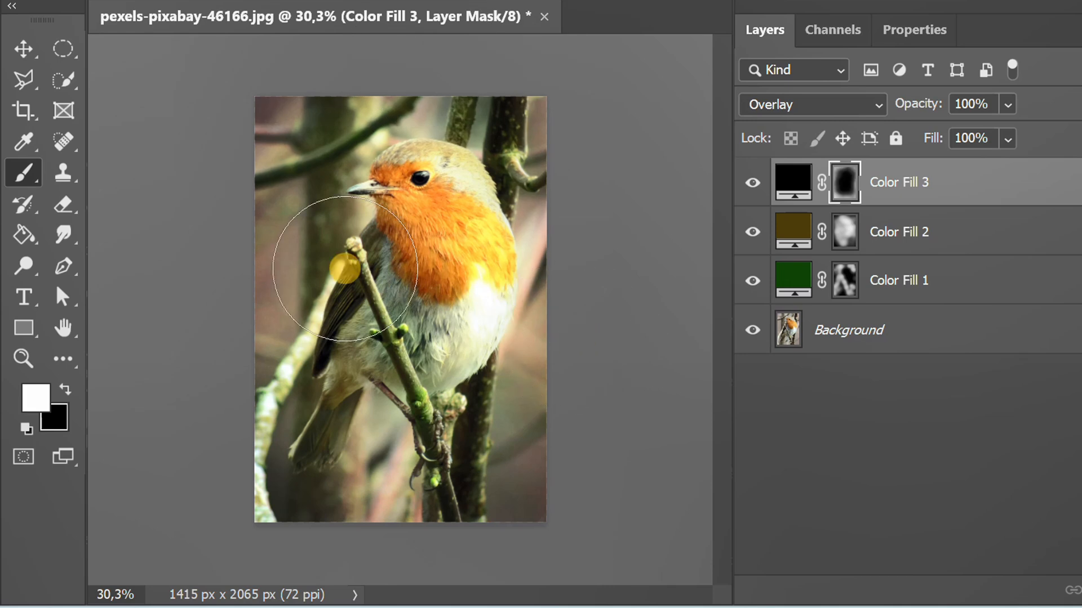
Switch to the Move tool and reduce the black fill layer's opacity to 87%.
click(21, 46)
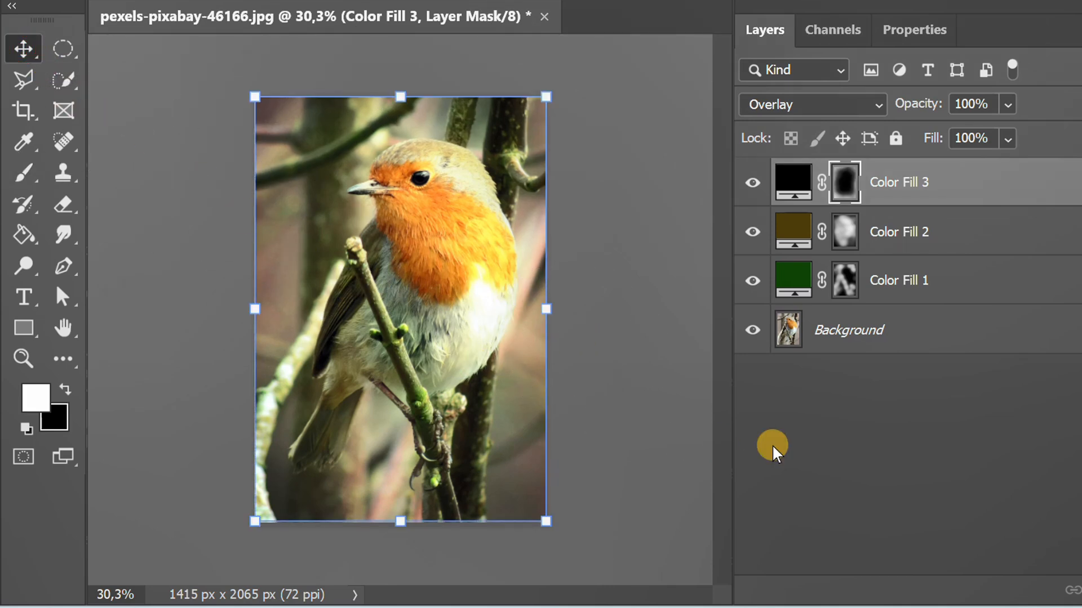
click(820, 441)
click(920, 183)
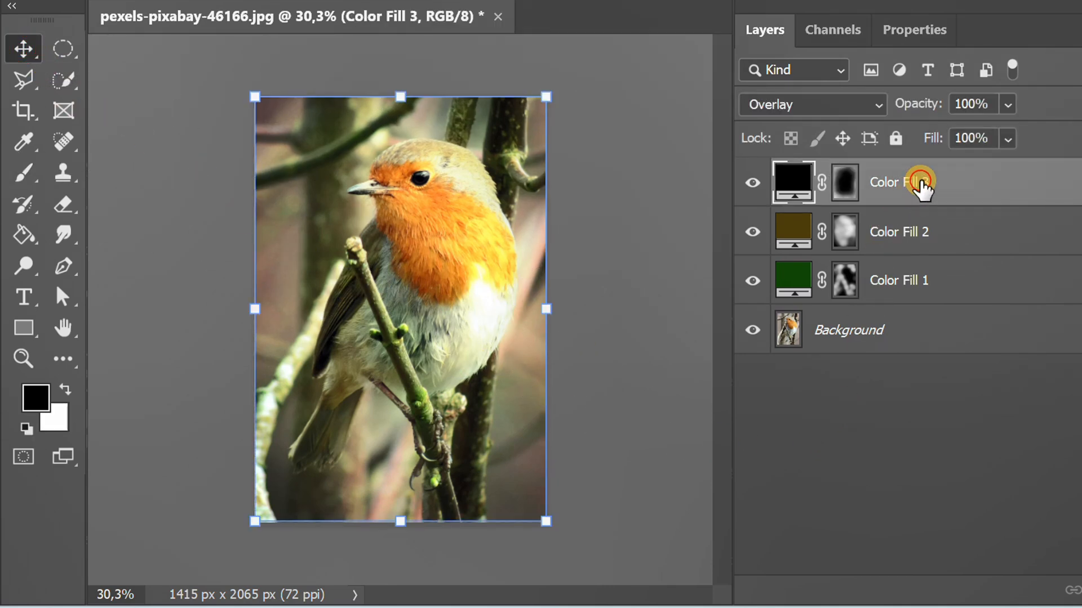
drag(1010, 103, 1047, 130)
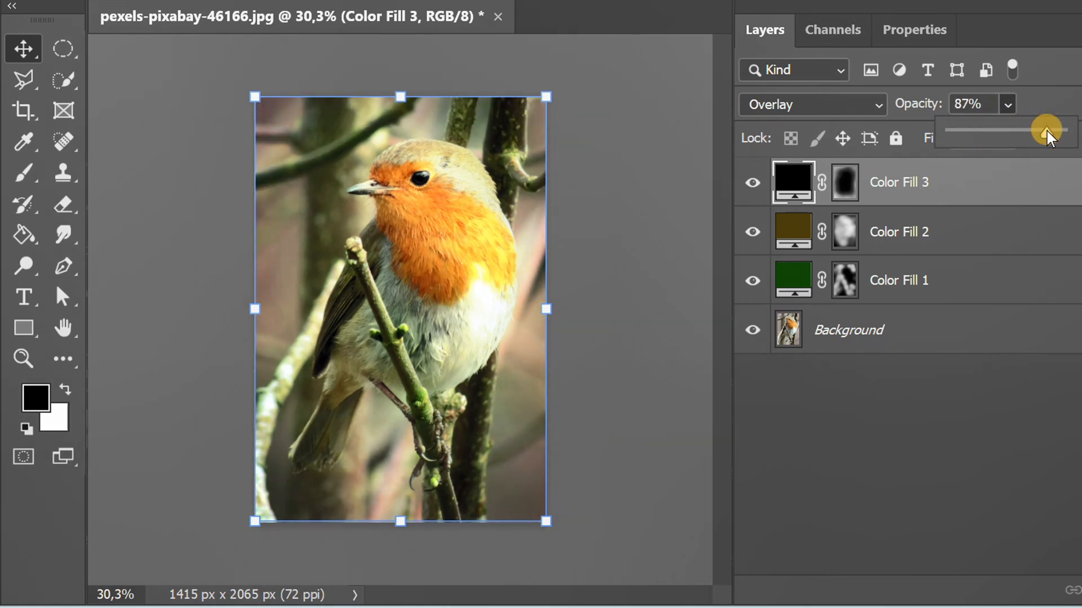
click(822, 435)
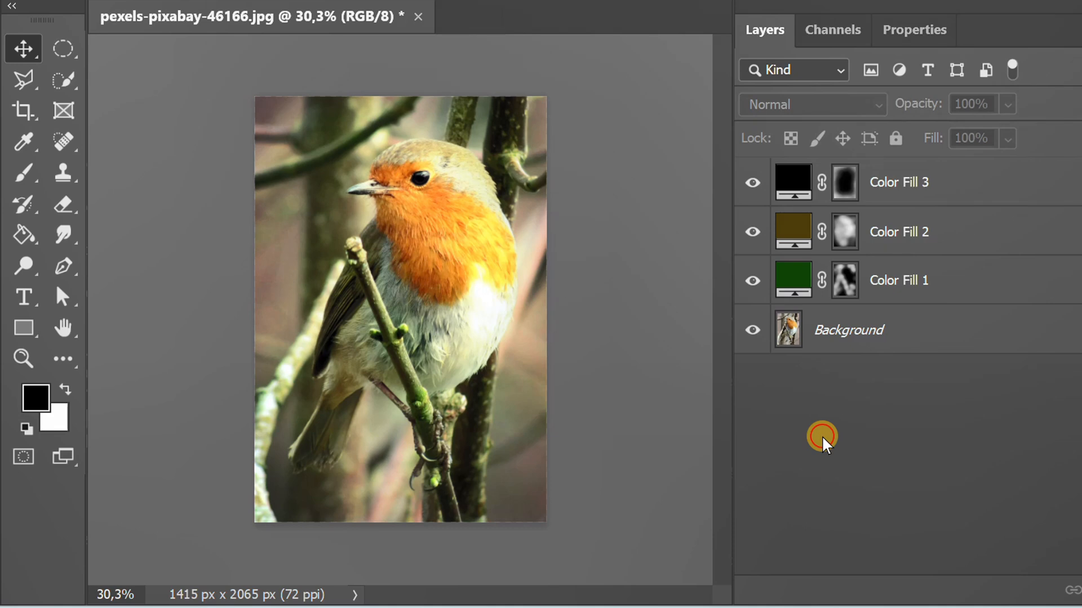
Change the Color Dodge fill layer's color to a darker orange-brown, #341b01.
double_click(797, 230)
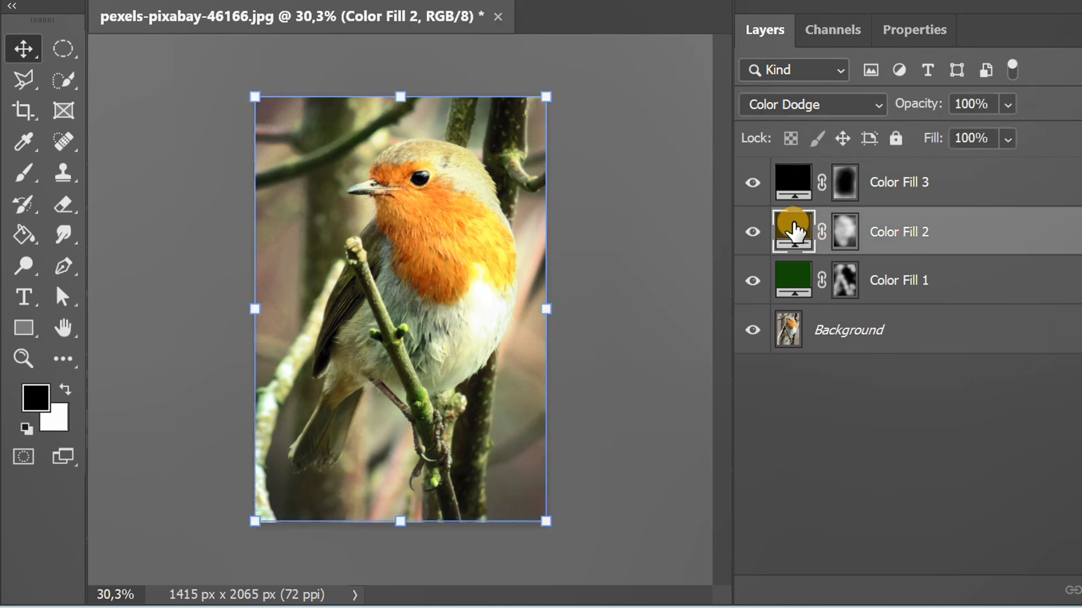
drag(836, 54, 740, 94)
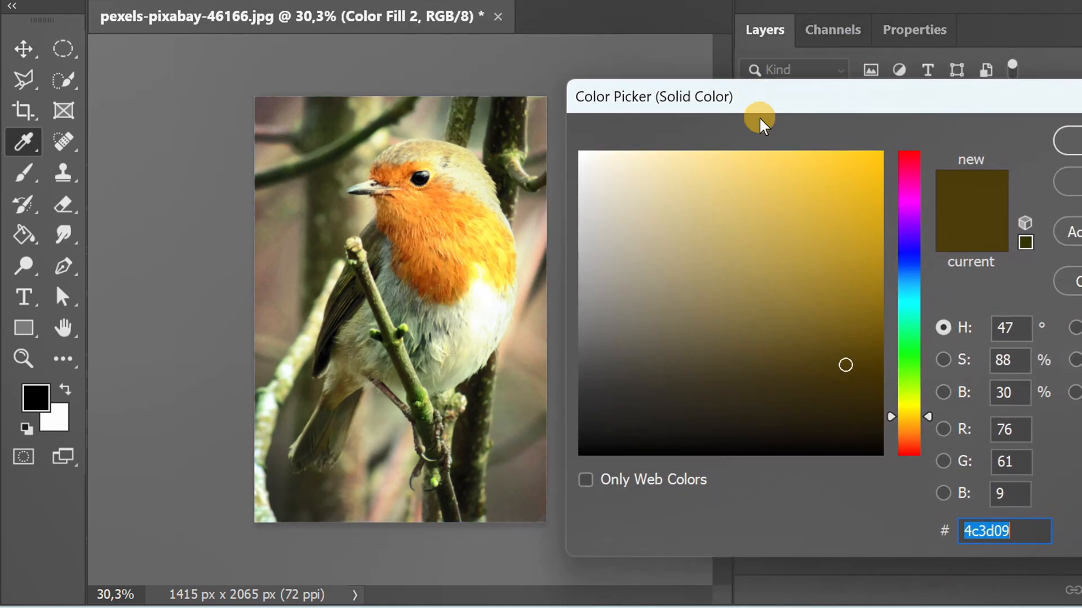
drag(845, 369, 823, 383)
drag(743, 383, 789, 386)
mouse_move(849, 425)
mouse_down()
mouse_move(846, 404)
mouse_move(860, 426)
mouse_move(843, 428)
mouse_up()
drag(791, 388, 795, 392)
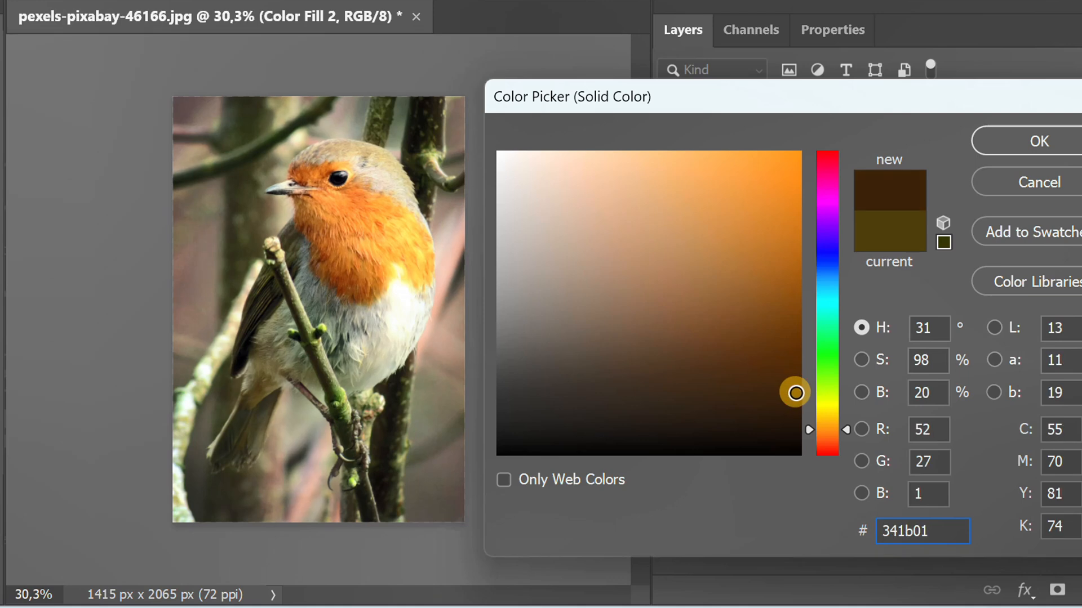
drag(691, 94, 723, 100)
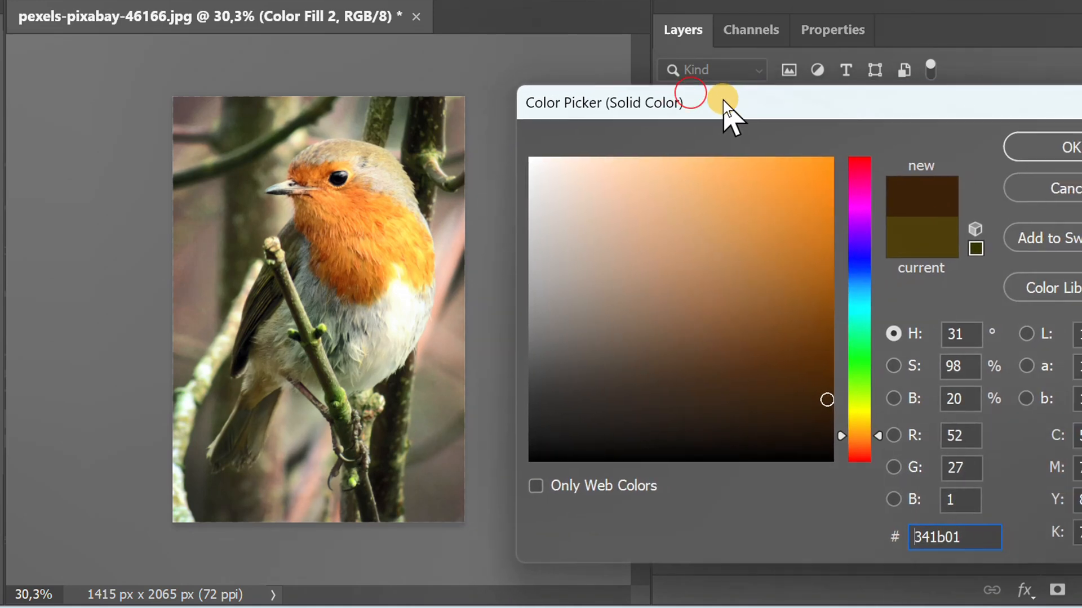
click(1038, 148)
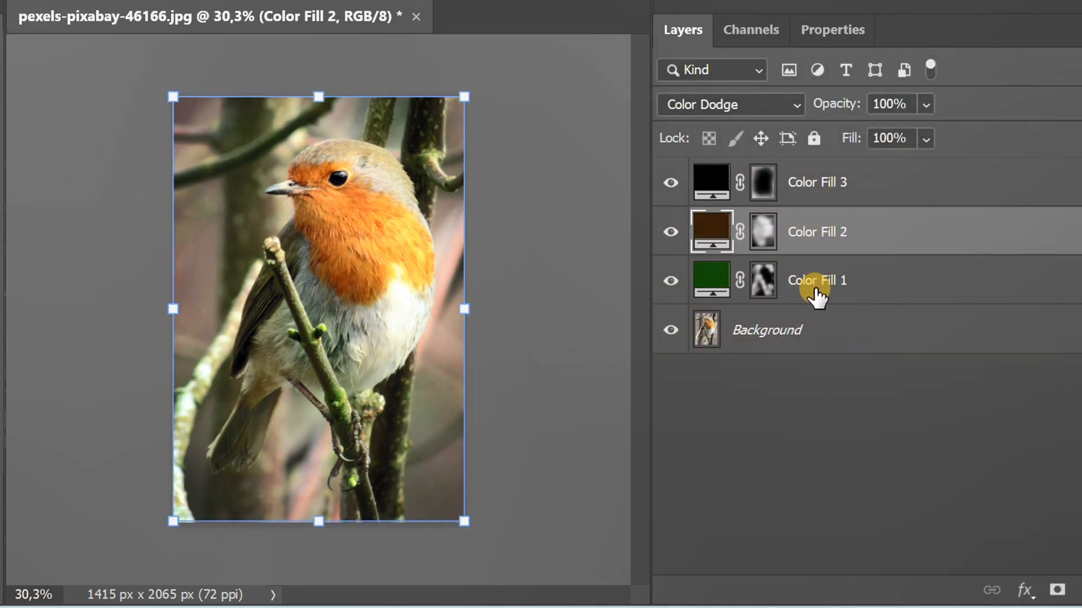
Change the Soft Light fill layer's color to a lighter green, #1f6312.
double_click(712, 281)
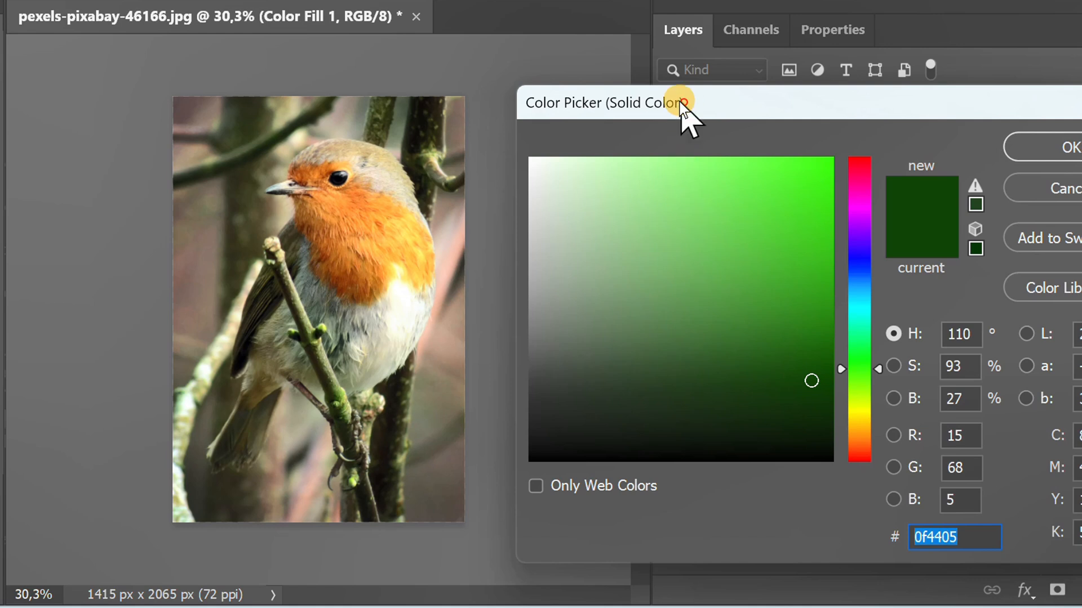
drag(681, 103, 653, 96)
mouse_move(780, 376)
mouse_down()
mouse_move(726, 268)
mouse_move(712, 331)
mouse_move(745, 335)
mouse_move(739, 348)
mouse_move(743, 332)
mouse_up()
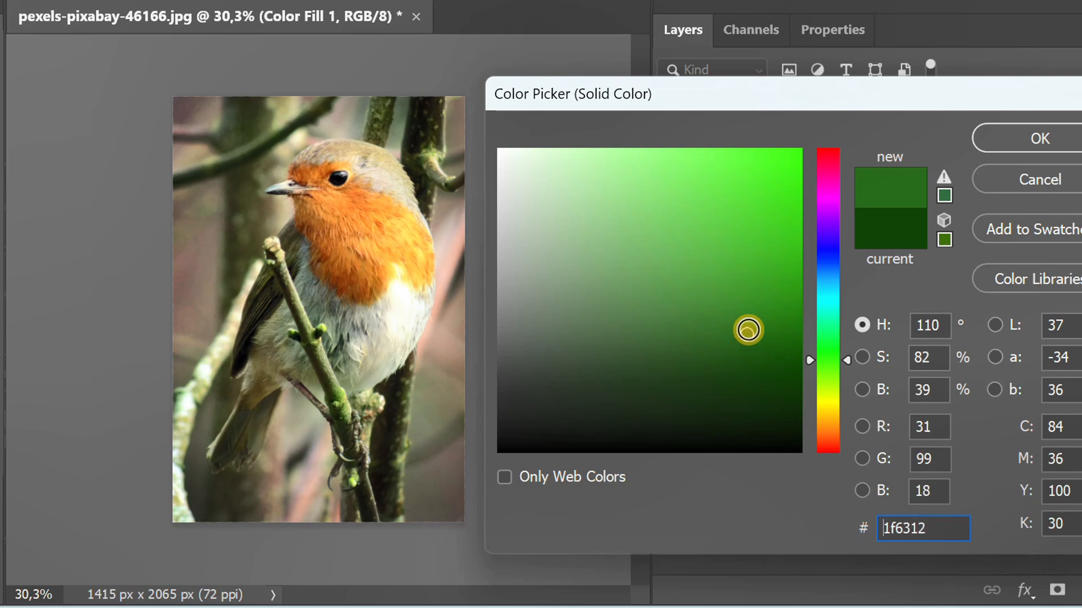
click(1031, 136)
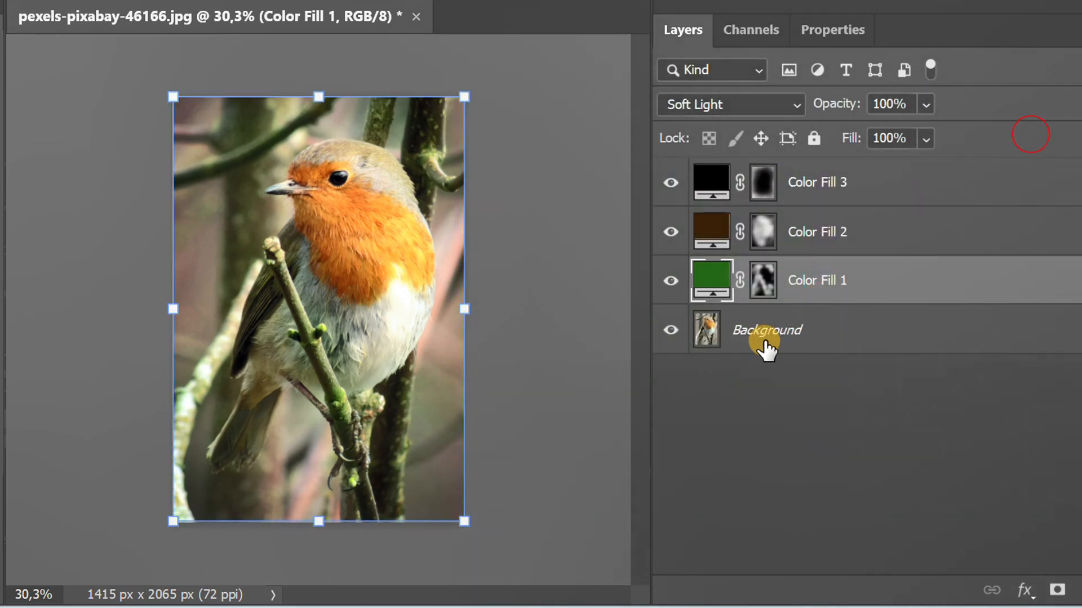
Add a Brightness/Contrast adjustment layer above the black fill layer and raise its contrast to slightly above 32.
click(721, 391)
click(832, 182)
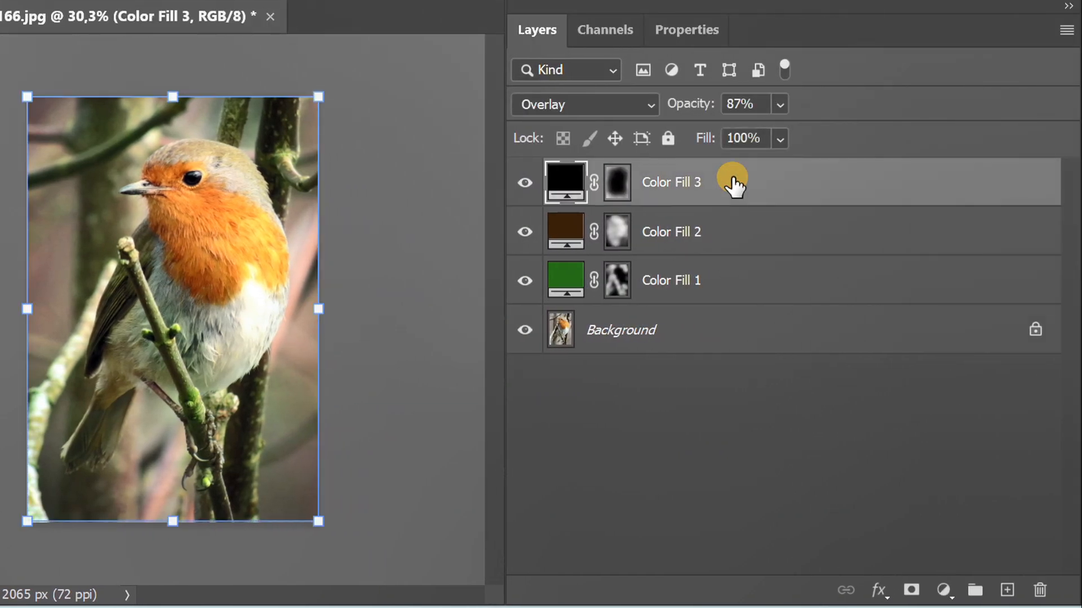
click(944, 590)
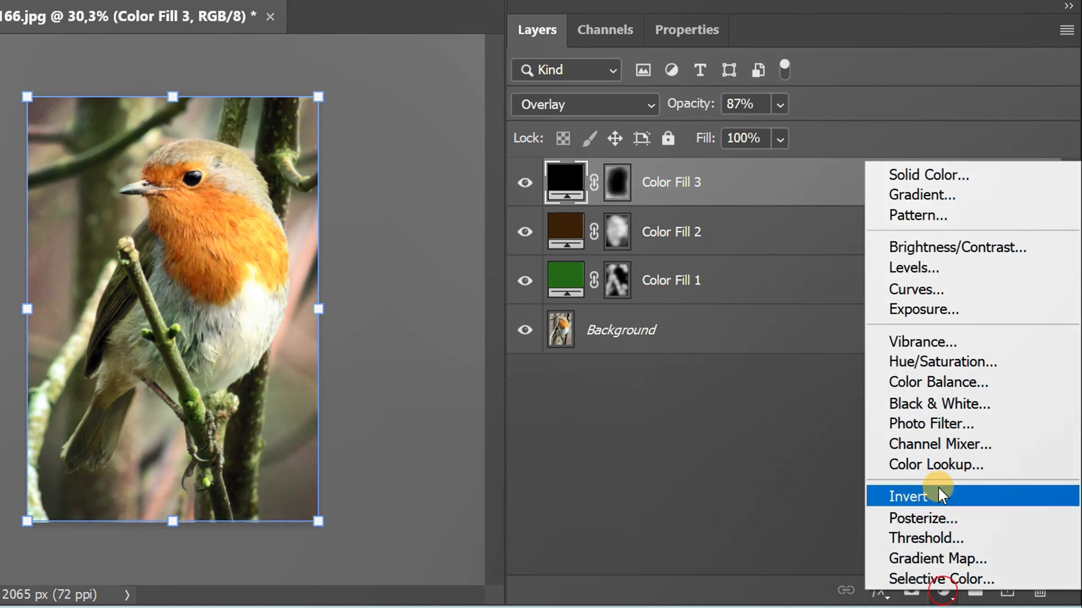
click(986, 253)
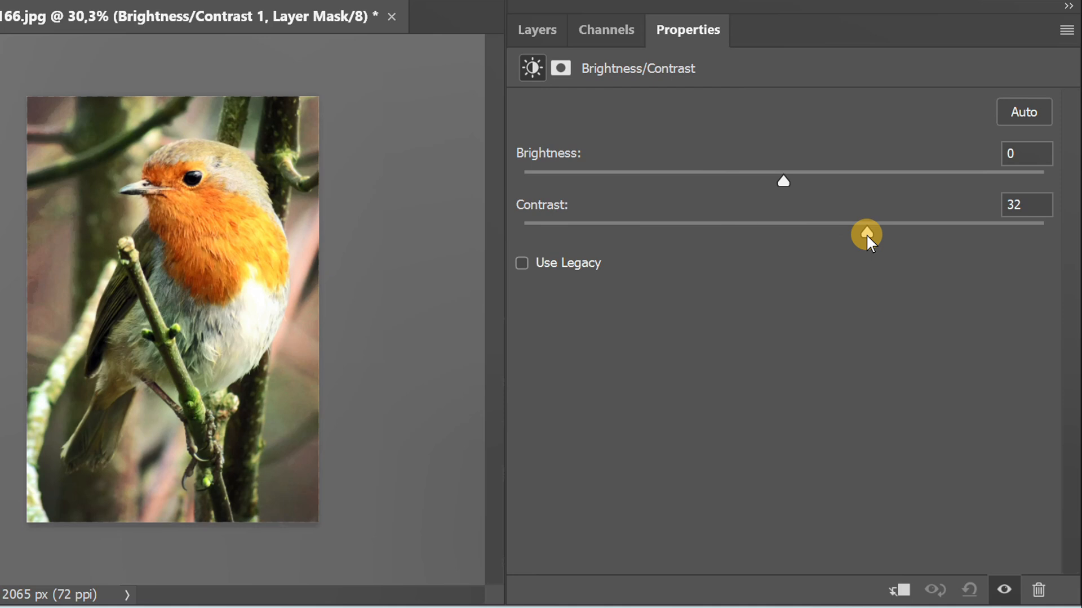
mouse_move(867, 234)
mouse_down()
mouse_move(908, 237)
mouse_move(875, 234)
mouse_up()
click(536, 31)
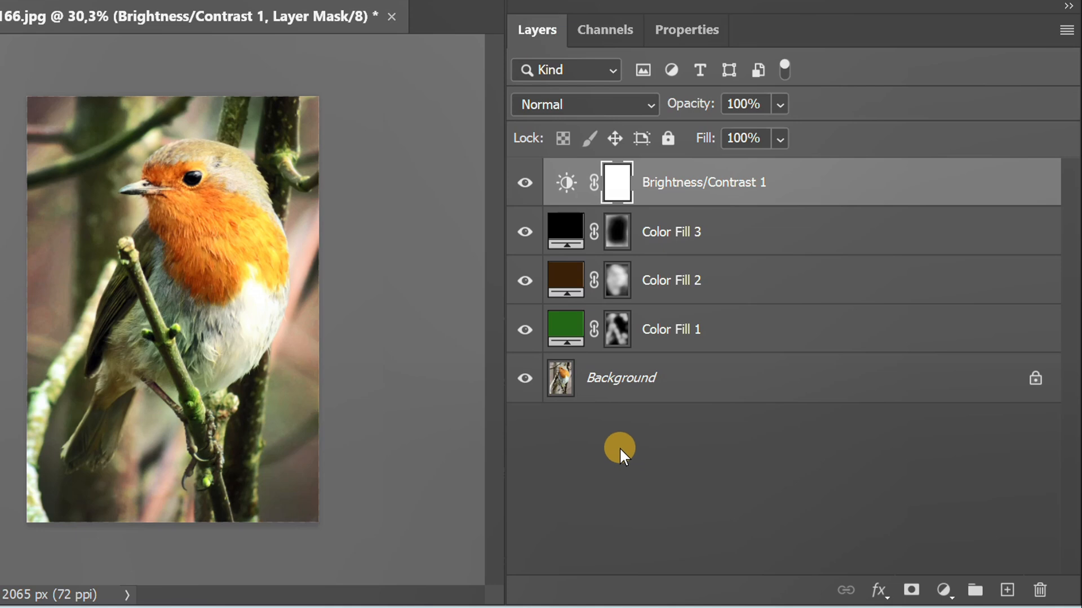
Group the Brightness/Contrast layer and the three color fill layers, leaving the Background layer outside the group.
click(759, 185)
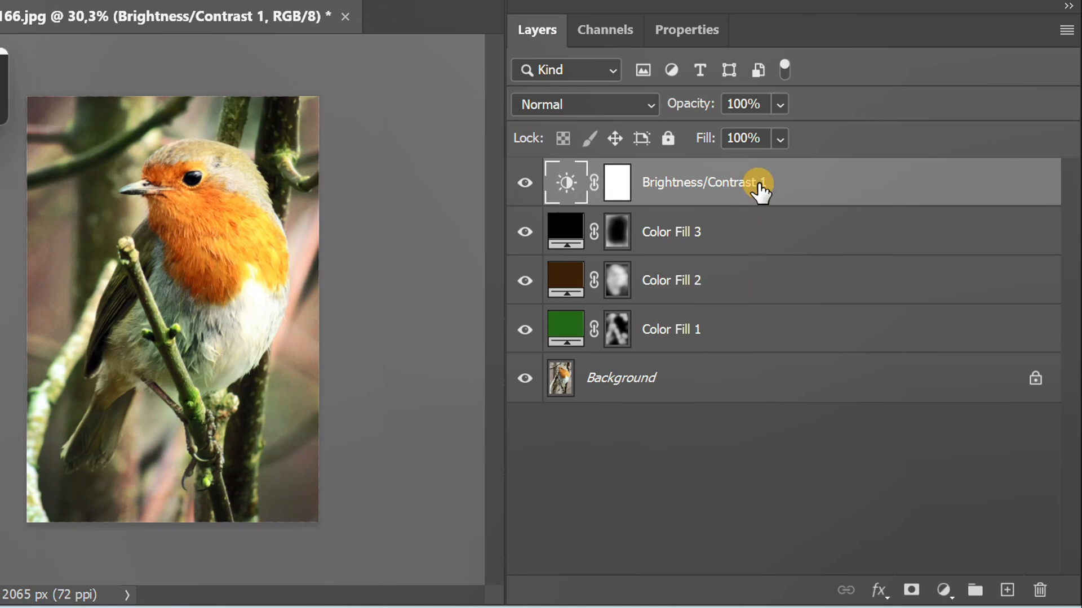
shift+click(748, 330)
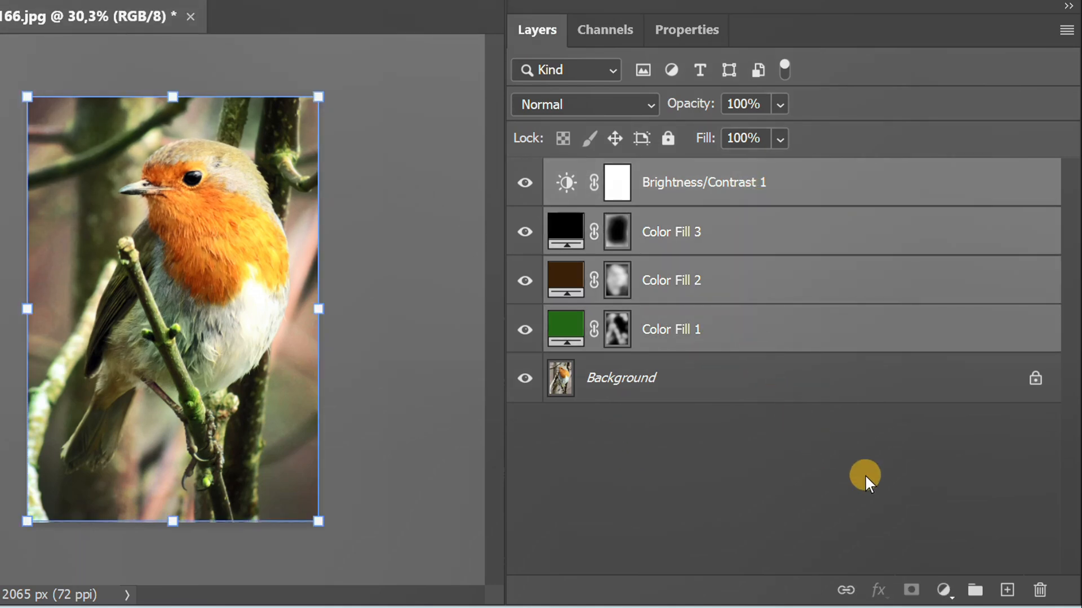
click(975, 590)
click(625, 302)
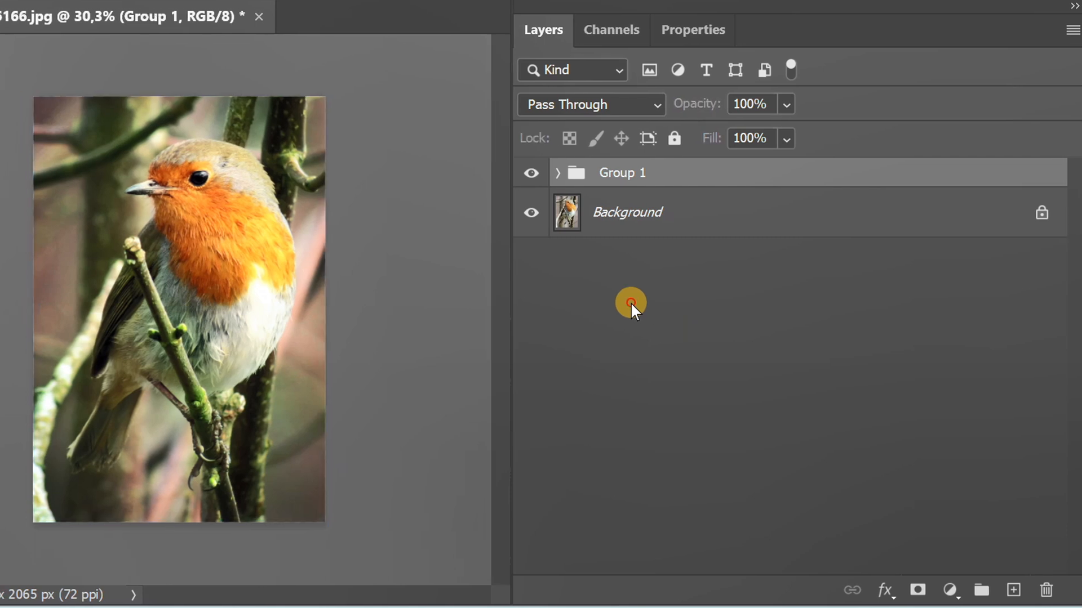
Compare the robin photo before and after grading by toggling the adjustment group's visibility, leaving the group shown.
scroll(212, 253, up, 2)
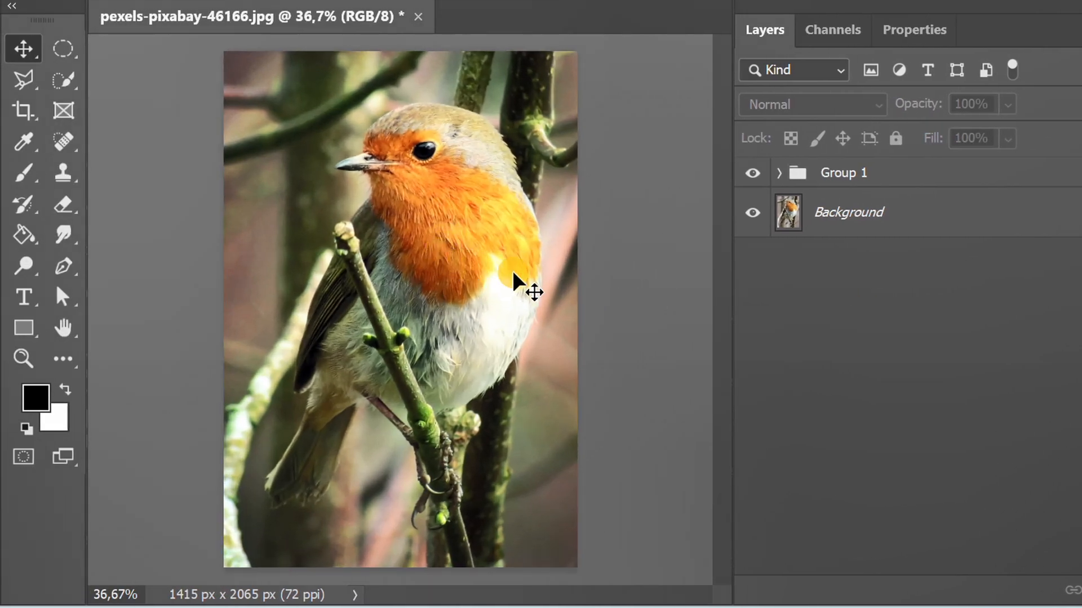
click(753, 173)
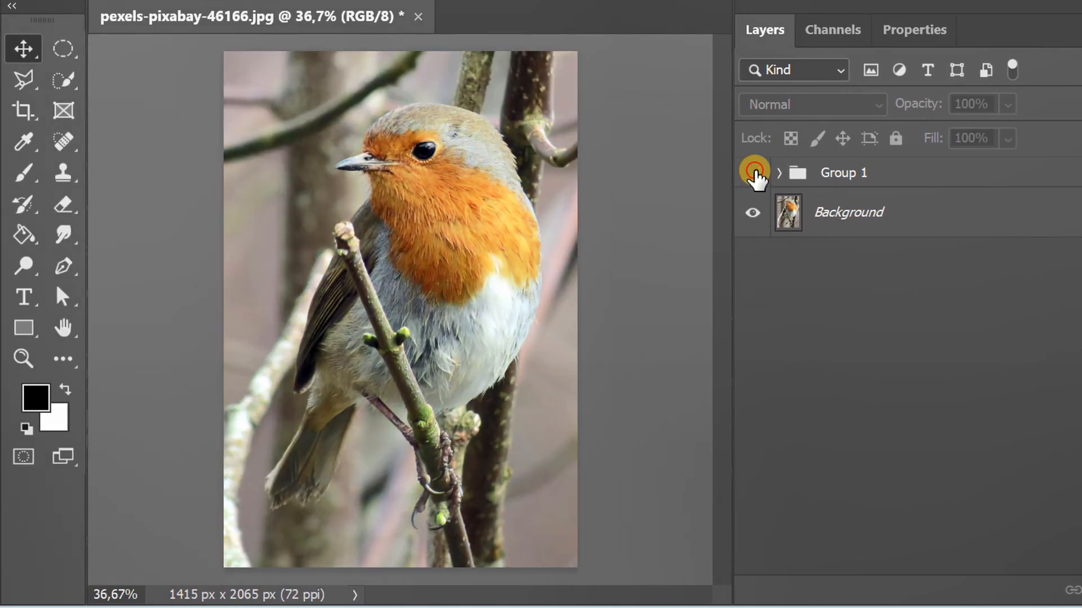
click(754, 173)
click(753, 174)
click(754, 173)
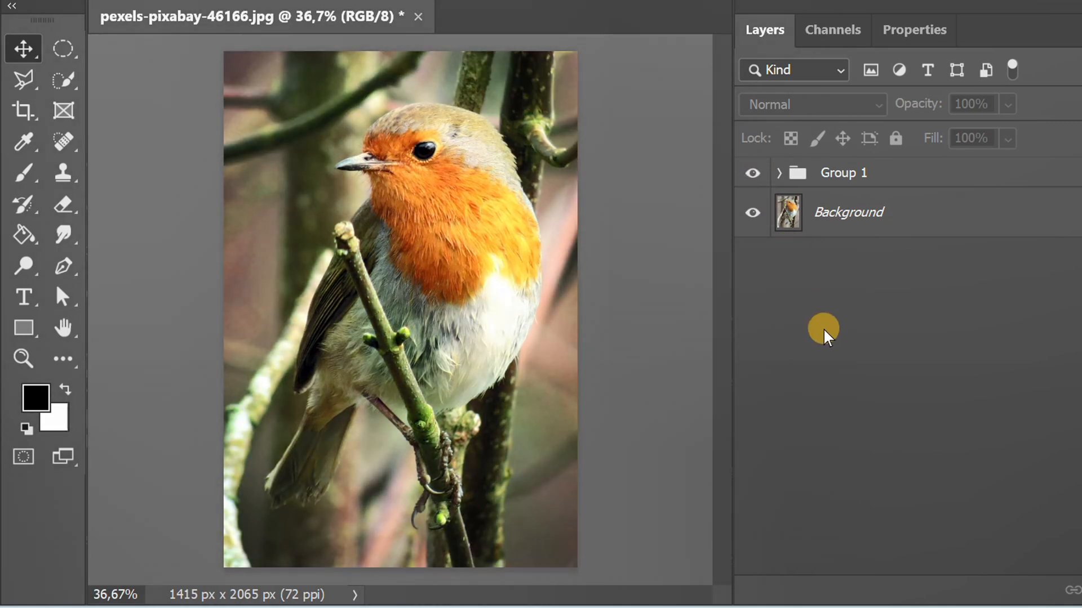